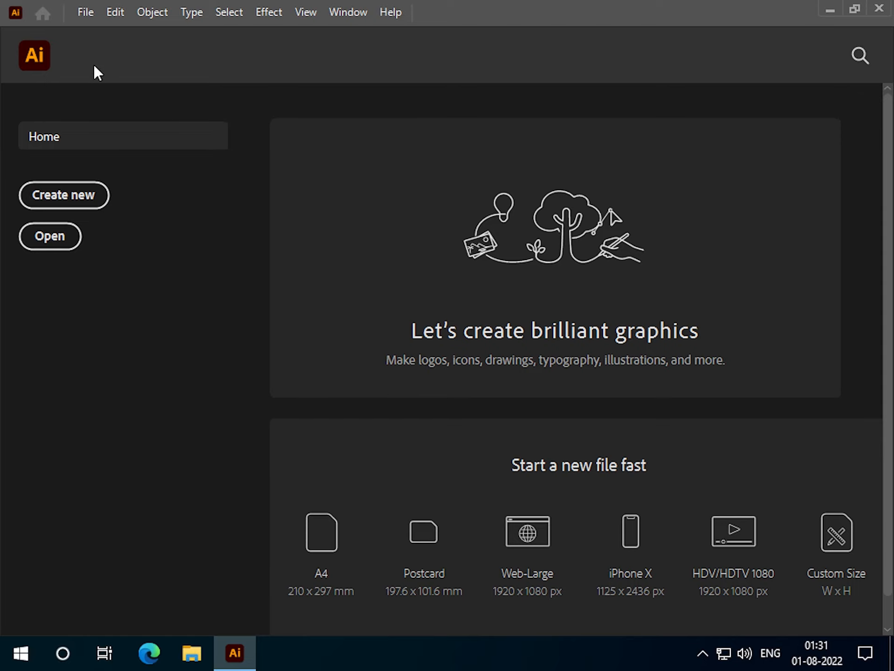
# Create a new A4 portrait document in CMYK color mode with one artboard.
pyautogui.click(91, 17)
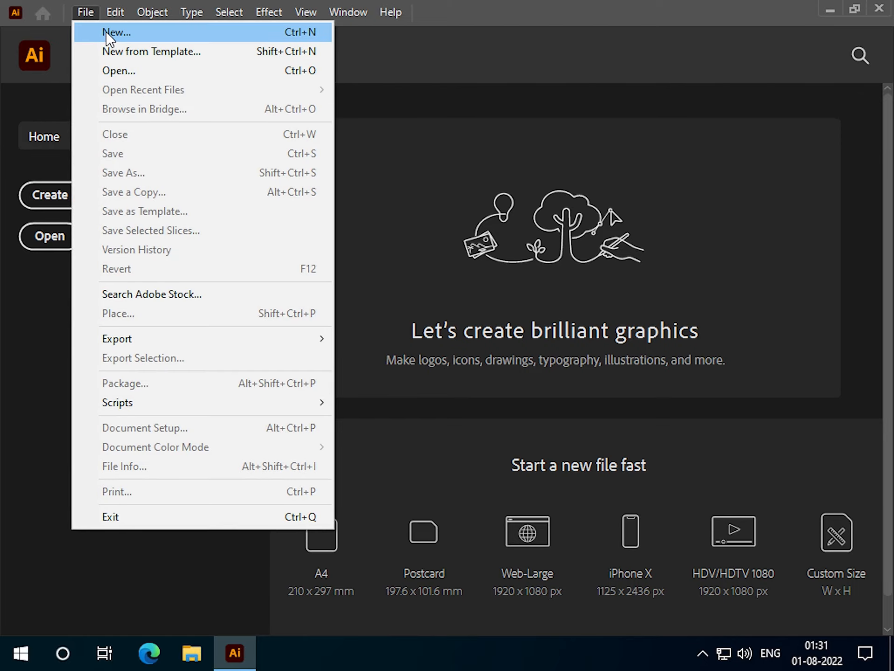
pyautogui.click(105, 31)
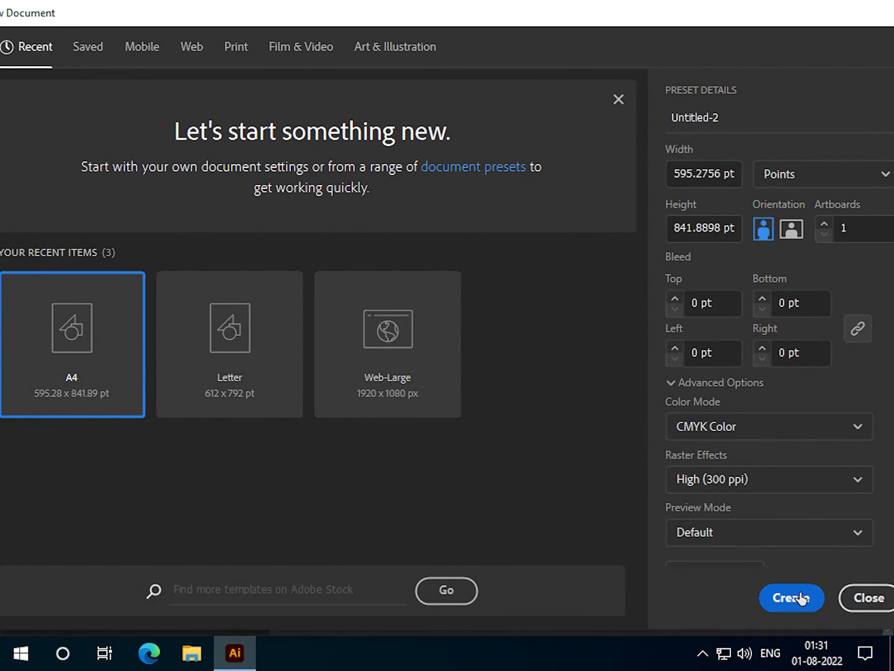
pyautogui.click(797, 594)
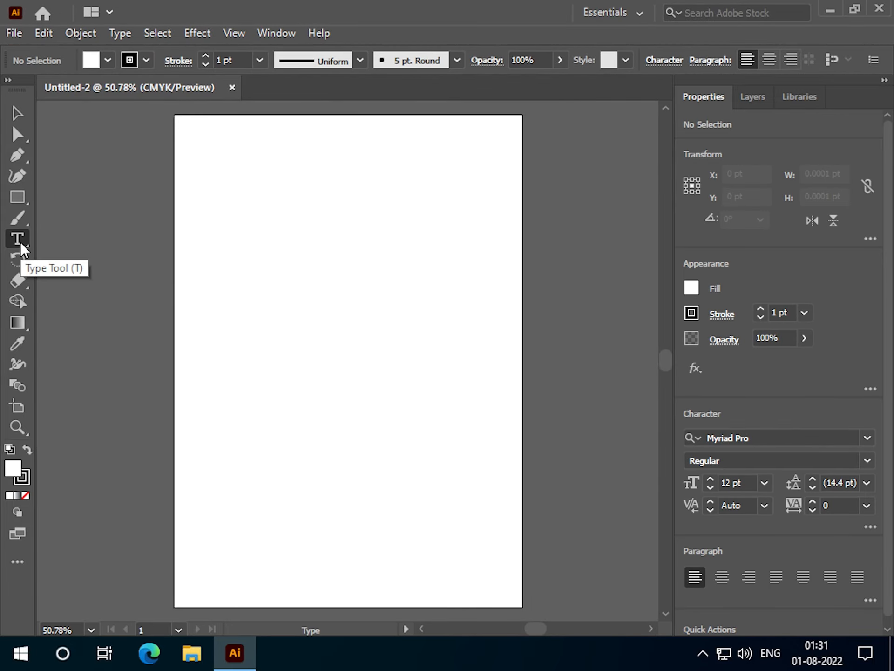
# Add a line of point text with placeholder wording in the upper part of the artboard using the Type tool.
pyautogui.keyDown('alt'); pyautogui.scroll(-1, 271, 302); pyautogui.keyUp('alt')
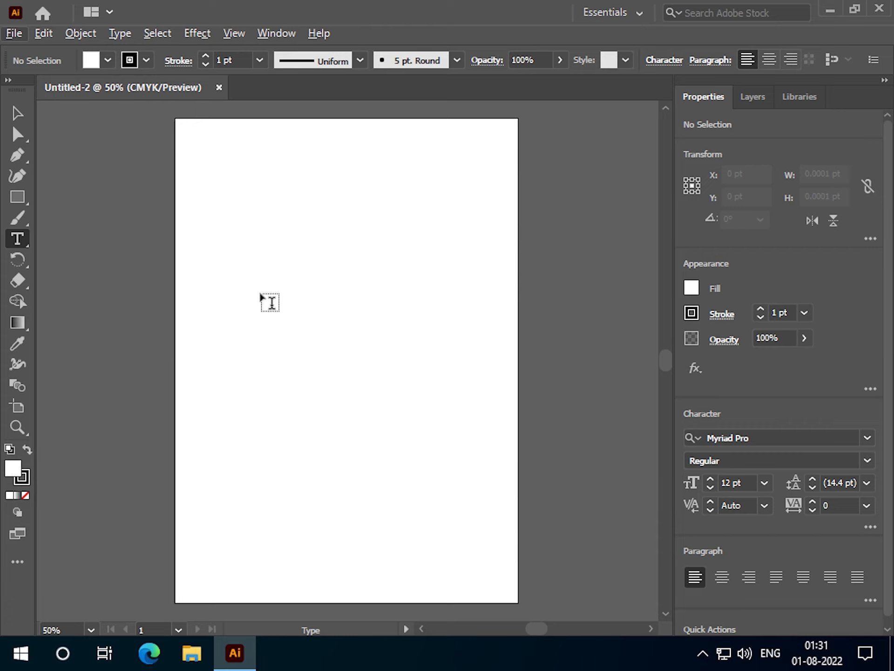
pyautogui.keyDown('alt'); pyautogui.scroll(4, 271, 302); pyautogui.keyUp('alt')
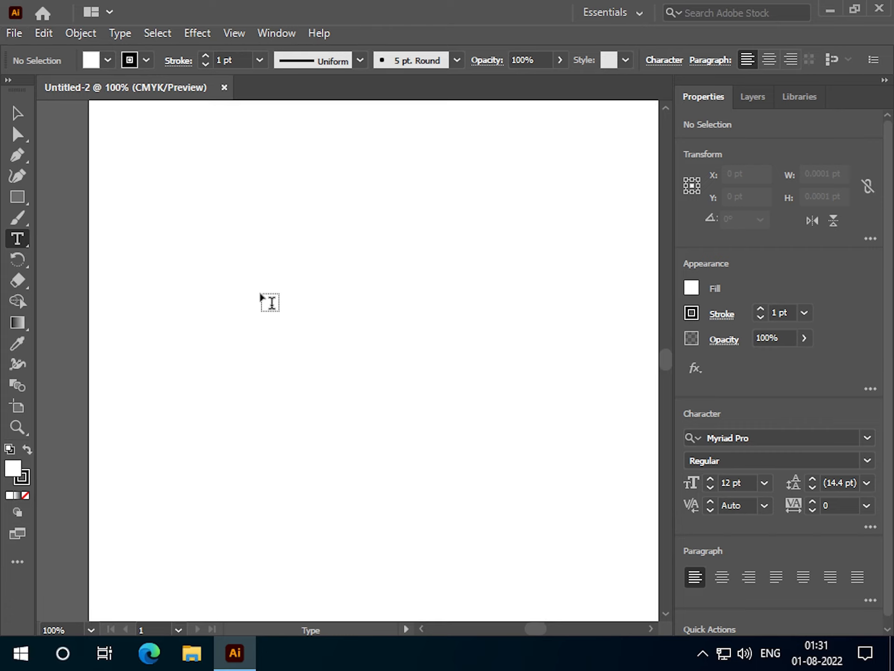
pyautogui.click(250, 273)
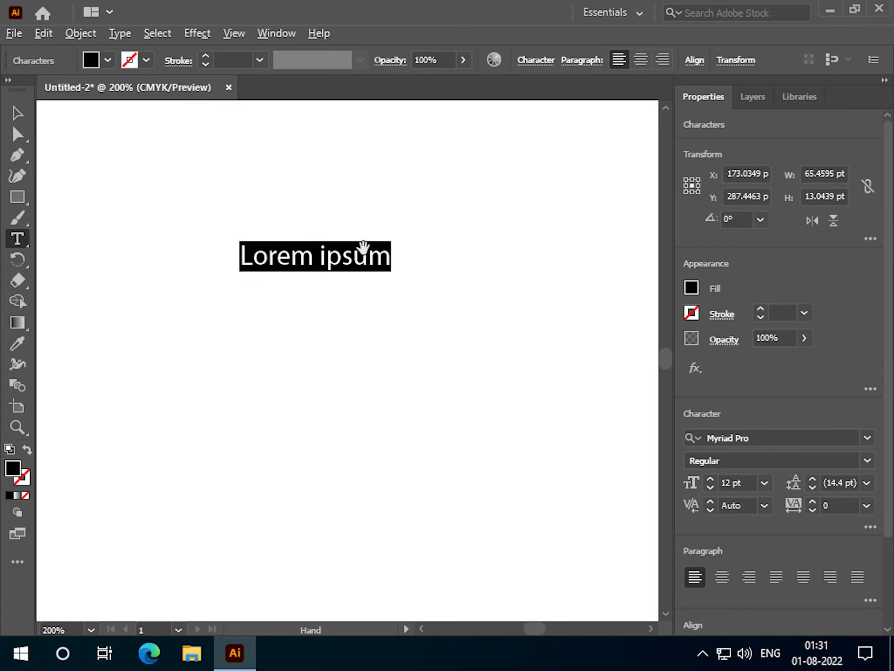
pyautogui.keyDown('alt'); pyautogui.scroll(3, 363, 248); pyautogui.keyUp('alt')
pyautogui.moveTo(301, 242); pyautogui.dragTo(387, 276)
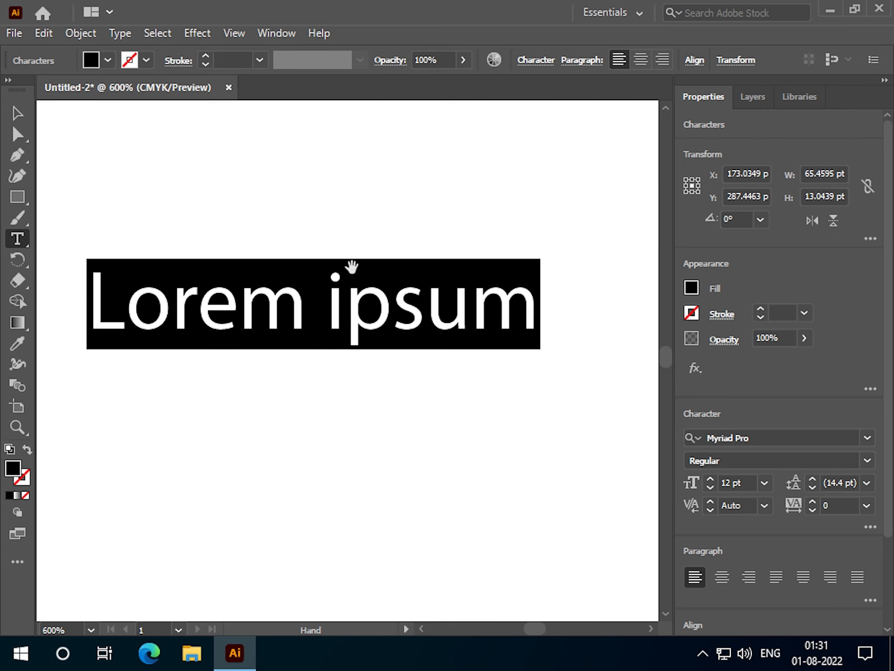
# Set the font of the placeholder text to Li Alinur Kurigram ANSI V2.
pyautogui.click(727, 438)
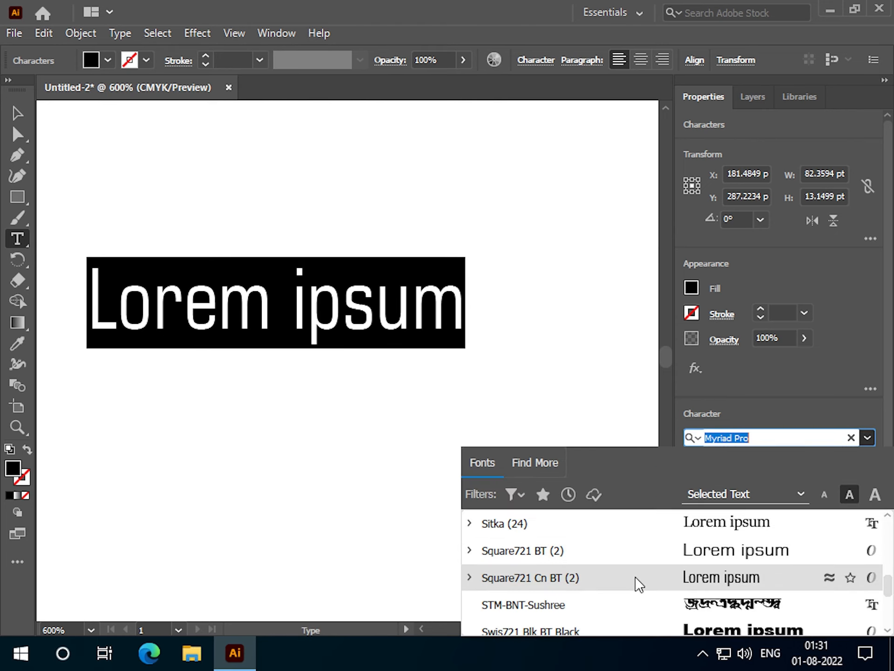
pyautogui.scroll(15, 639, 584)
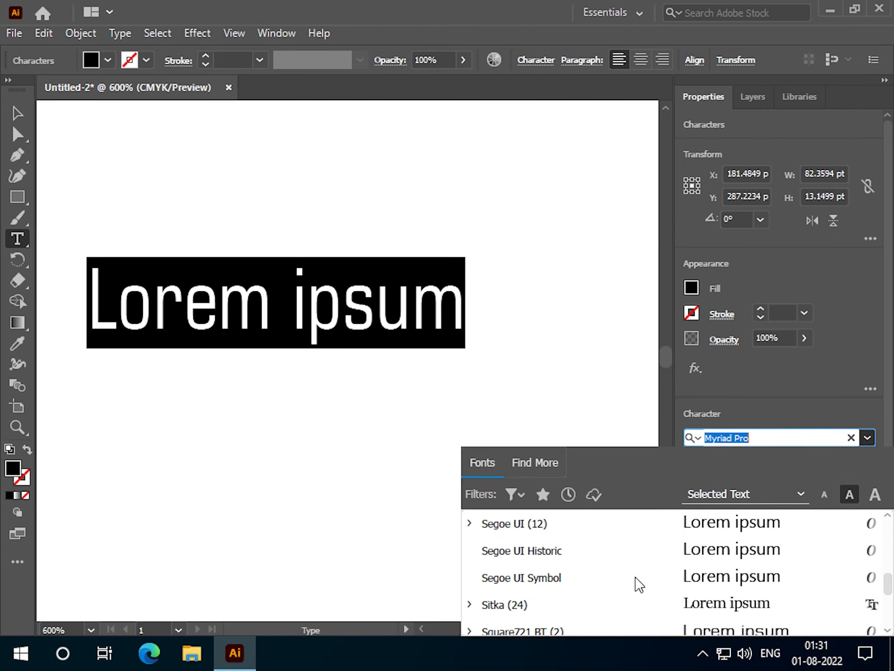
pyautogui.scroll(4, 639, 585)
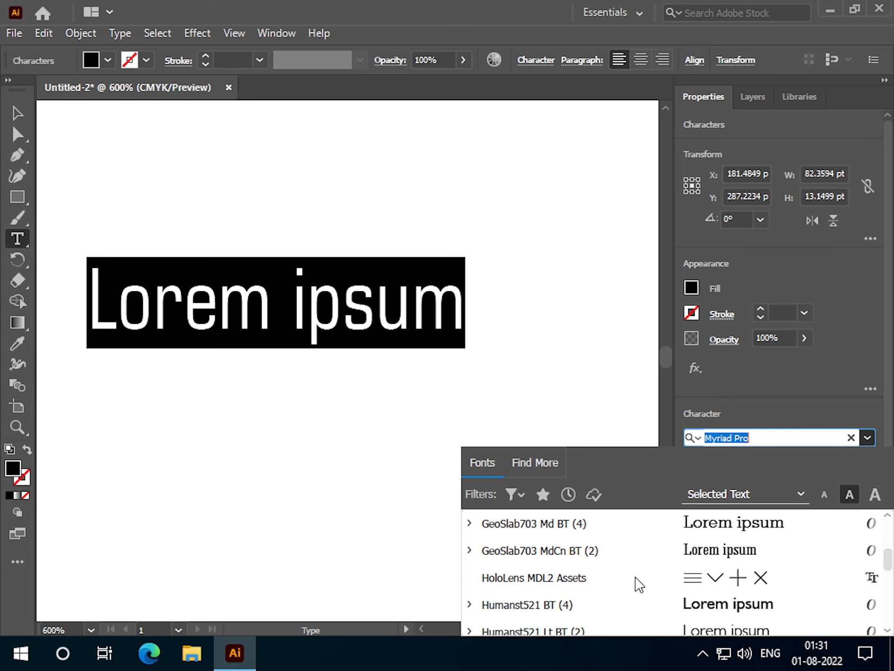
pyautogui.scroll(-4, 639, 584)
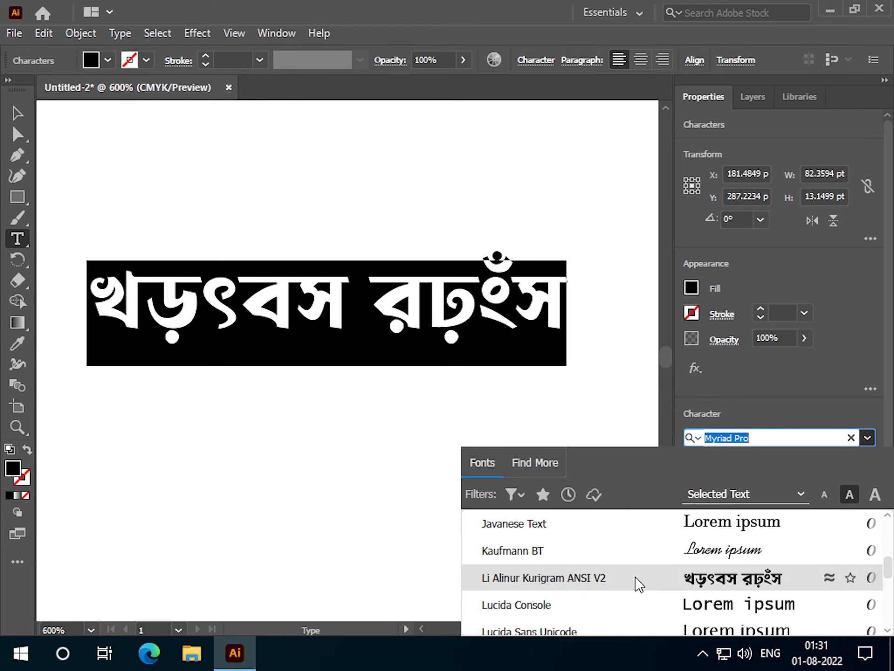
pyautogui.click(631, 586)
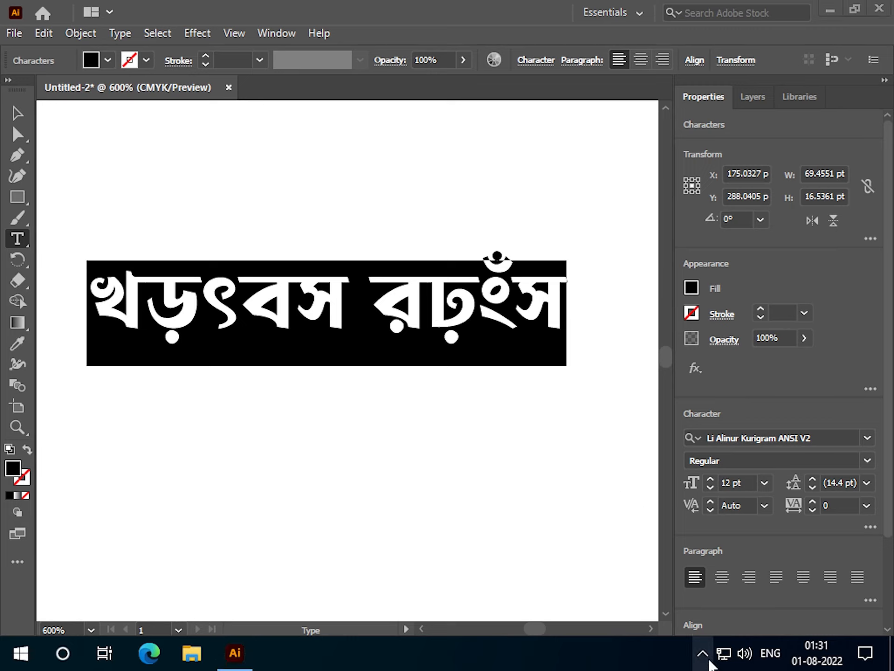
# Activate the Lipighor ANSI V2 Jatiyo keyboard in Keyman Desktop.
pyautogui.click(703, 654)
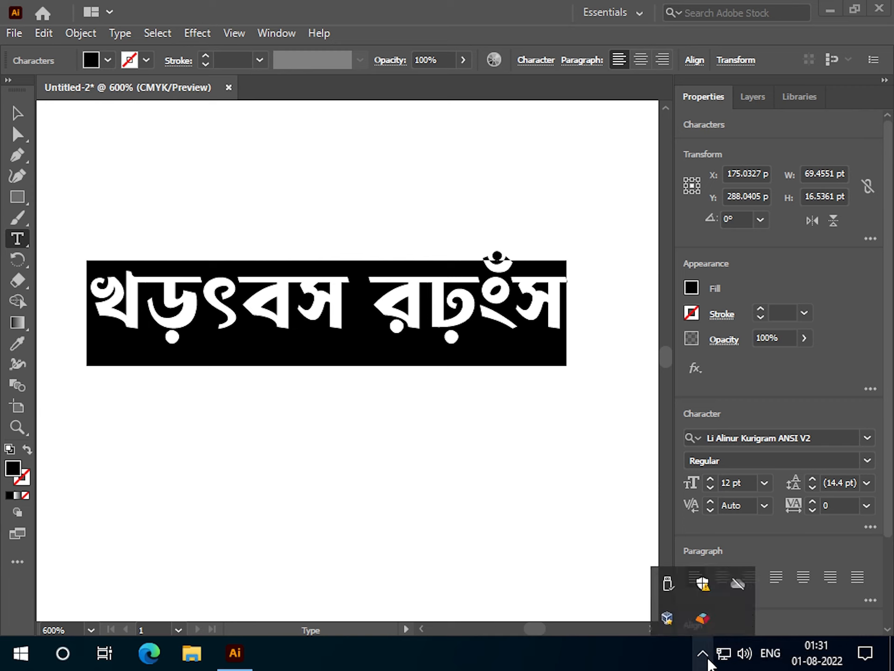
pyautogui.click(709, 628)
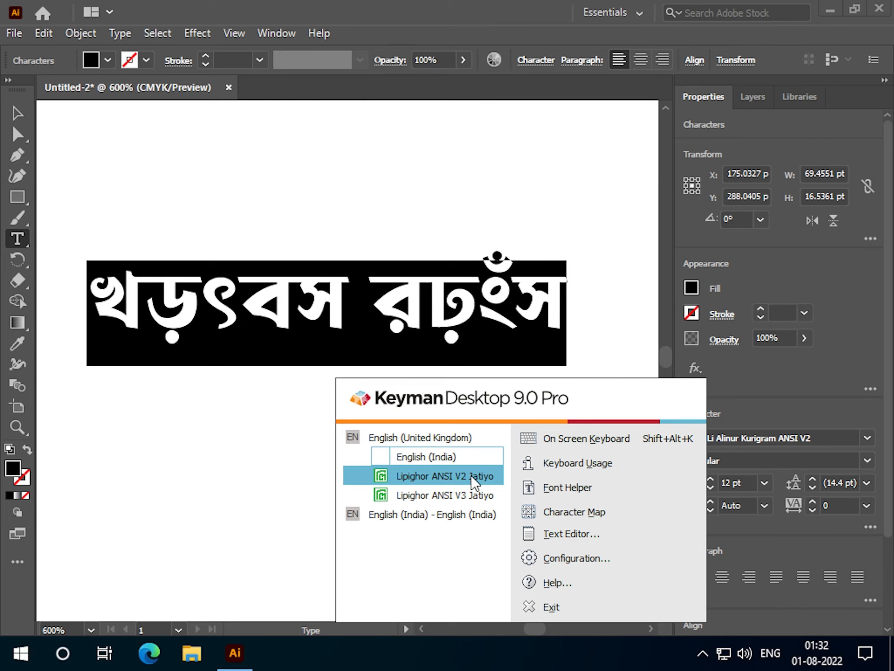
pyautogui.click(395, 479)
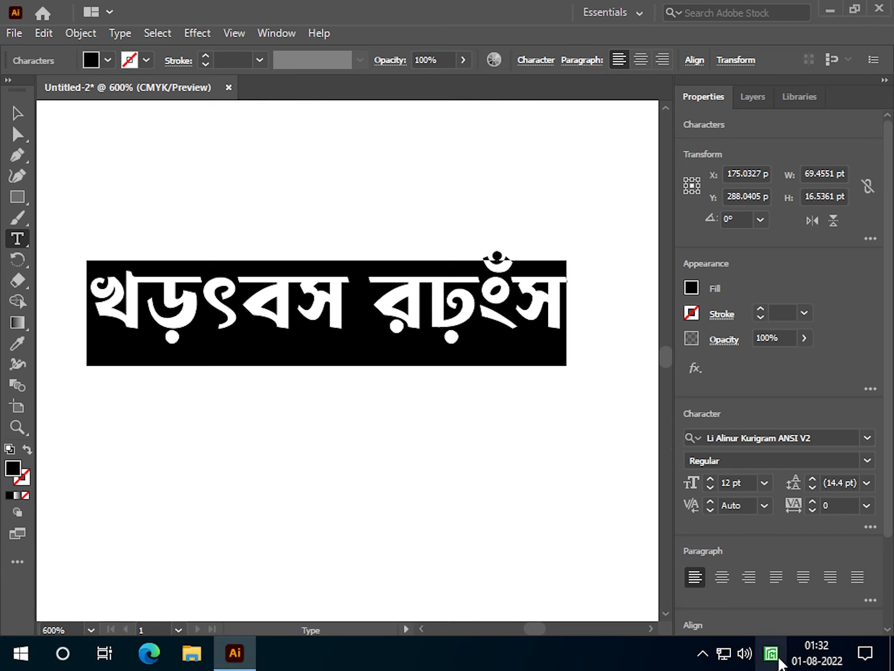
# Replace all of the placeholder text with the Bengali word "বাংলা".
pyautogui.click(332, 307)
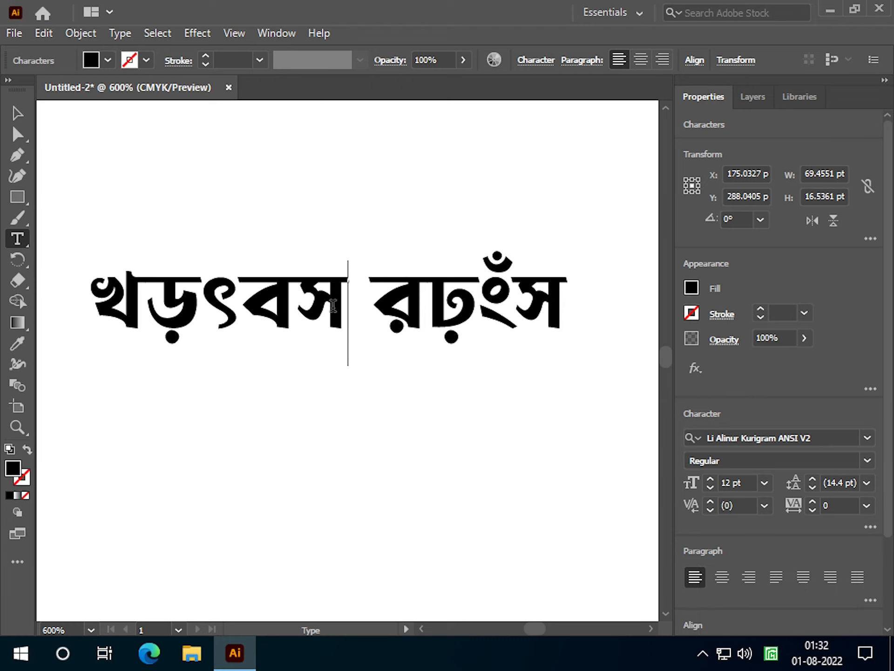
pyautogui.hotkey('ctrl', 'a')
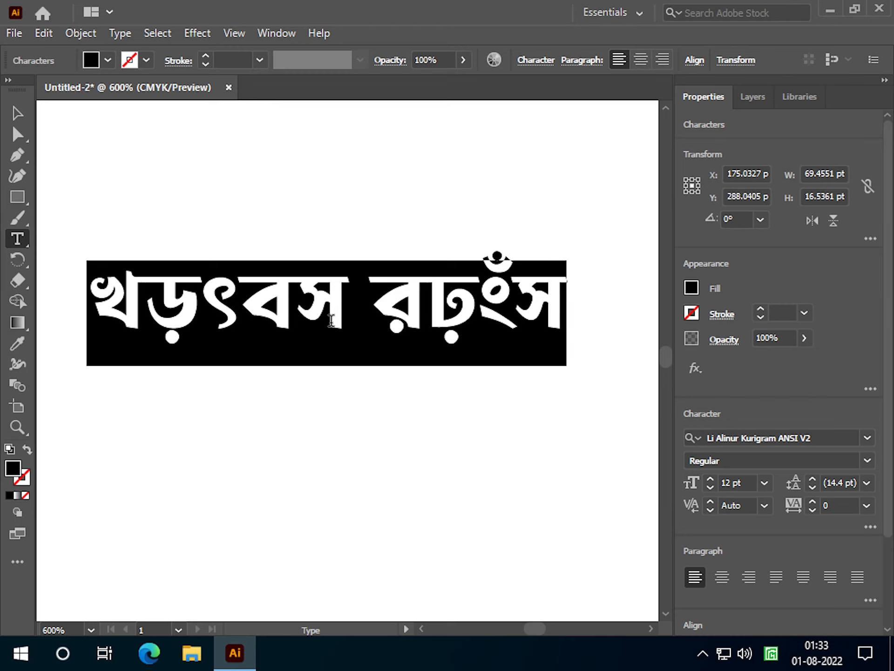
pyautogui.write('evsjv')
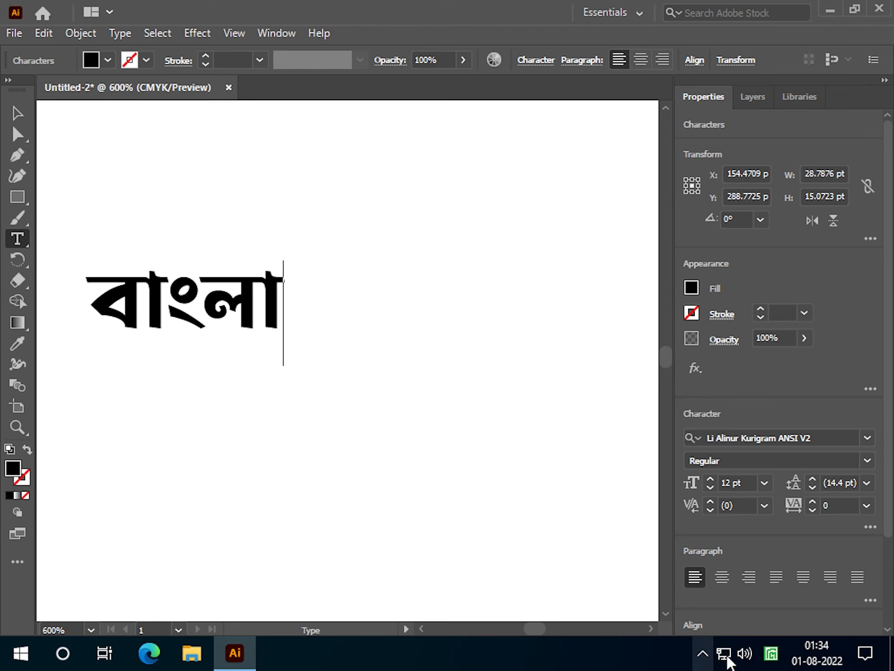
# Check the installed edition and version on the Support page of the Keyman Desktop configuration, then close it.
pyautogui.click(771, 653)
pyautogui.click(594, 561)
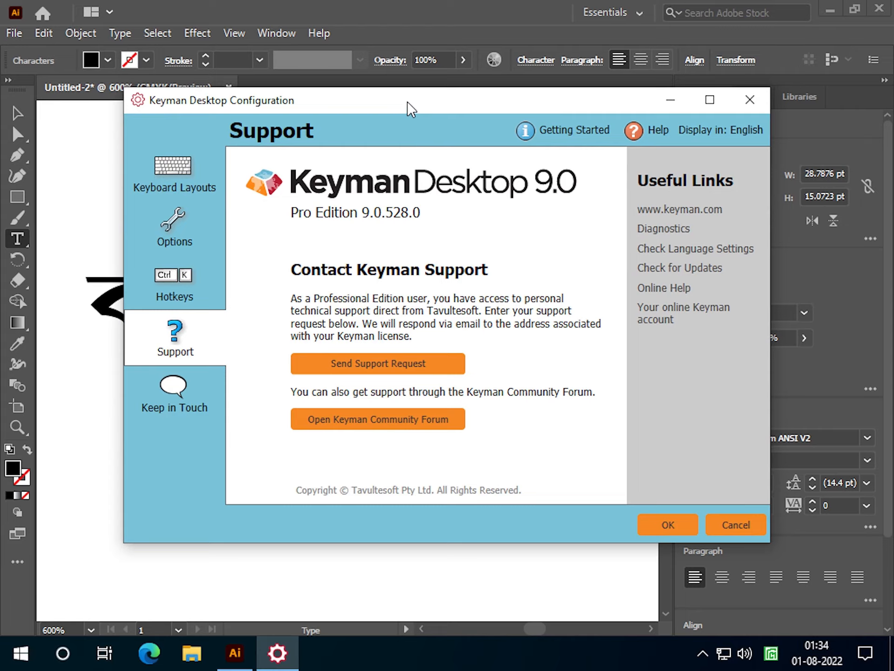
pyautogui.moveTo(409, 110); pyautogui.dragTo(539, 199)
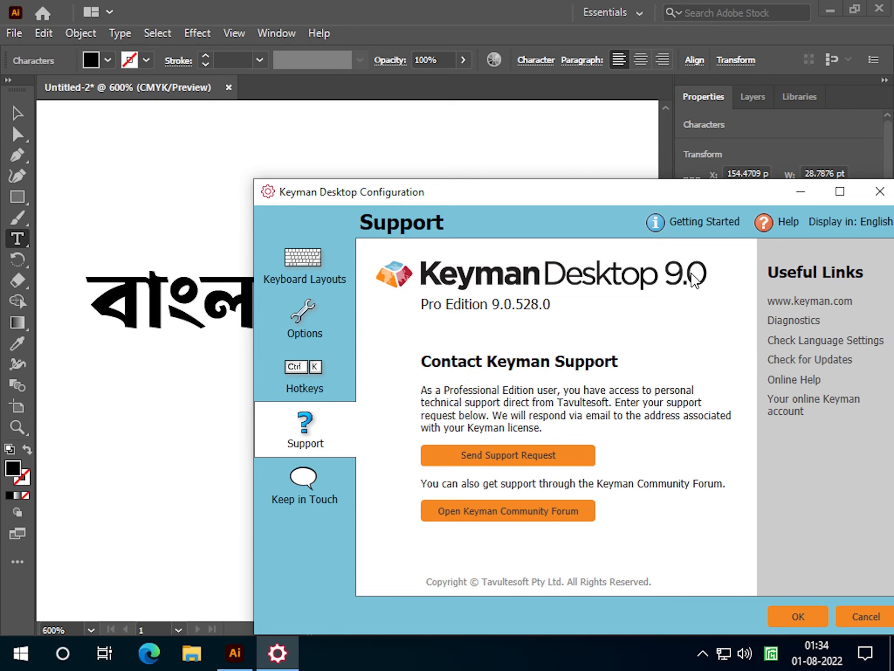
pyautogui.click(798, 616)
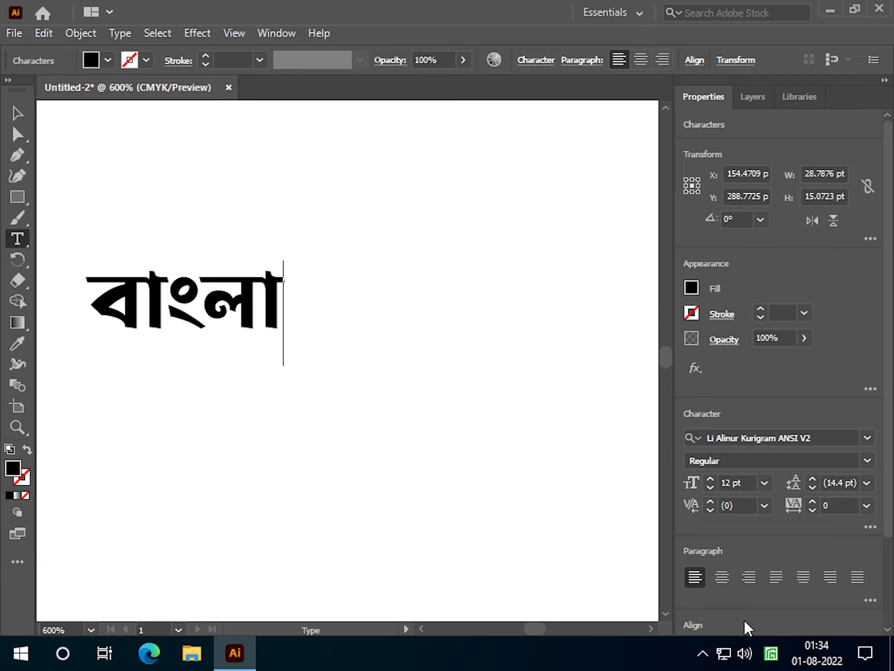
# Switch to Microsoft Edge and change the keyboard input language to English (India).
pyautogui.click(147, 654)
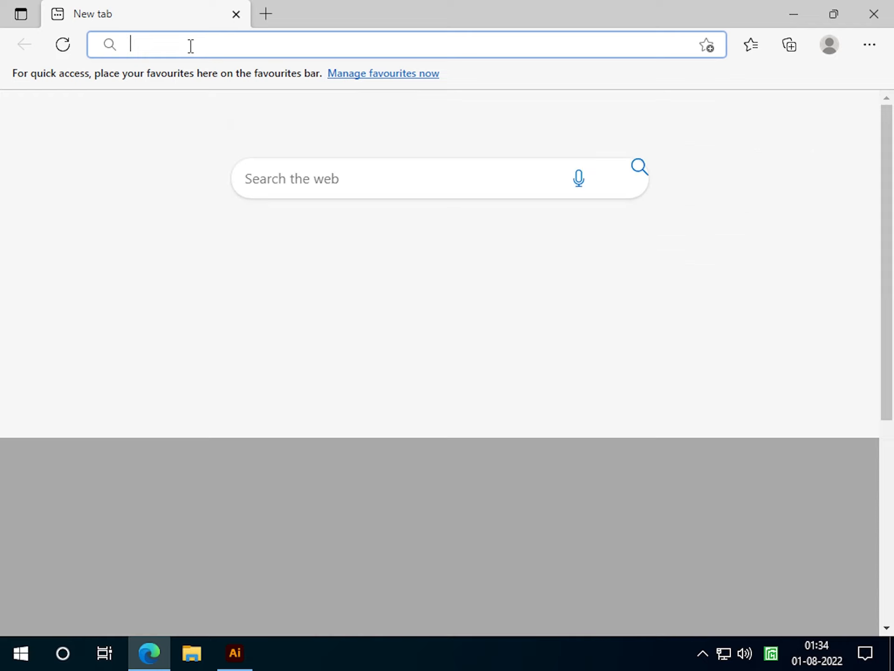
pyautogui.click(190, 45)
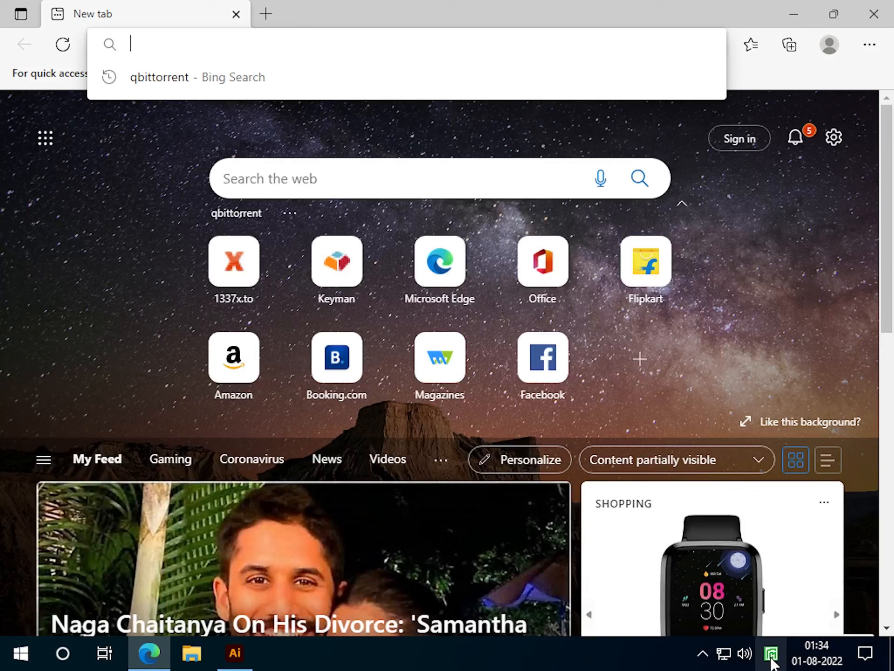
pyautogui.click(769, 657)
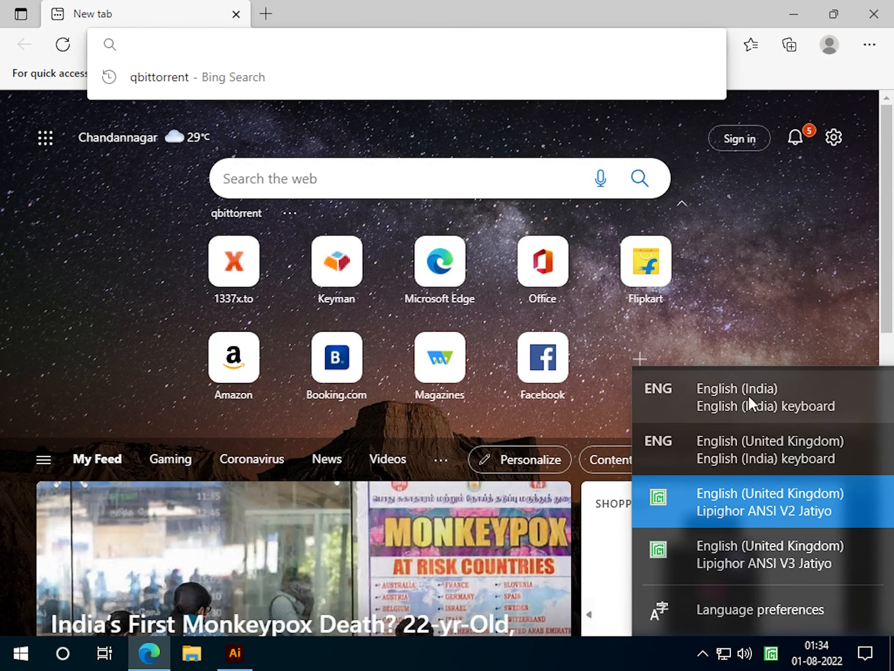
pyautogui.click(750, 394)
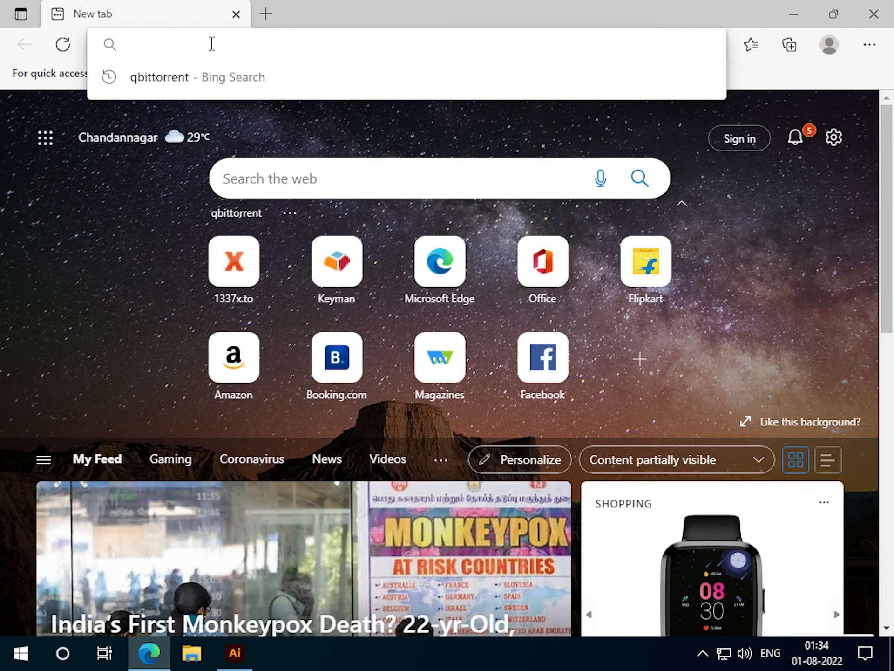
# Open the website keyman.com.
pyautogui.write('keyman.com')
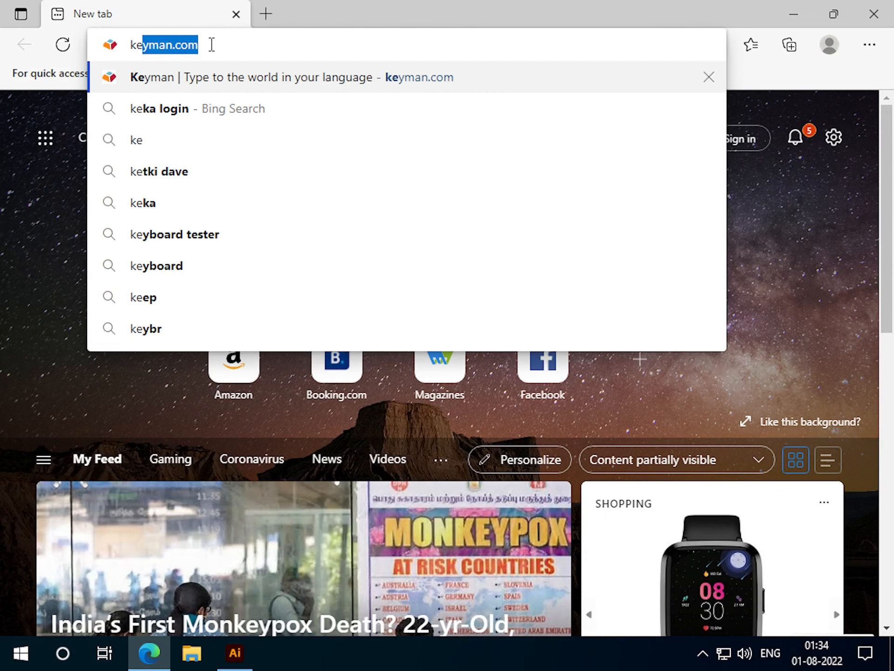
pyautogui.press('Right')
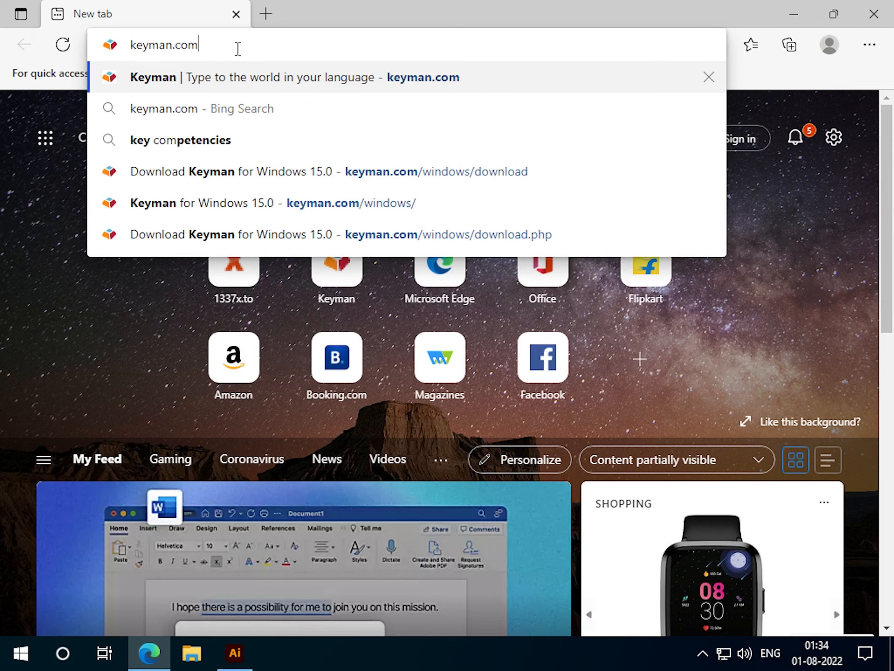
pyautogui.press('Return')
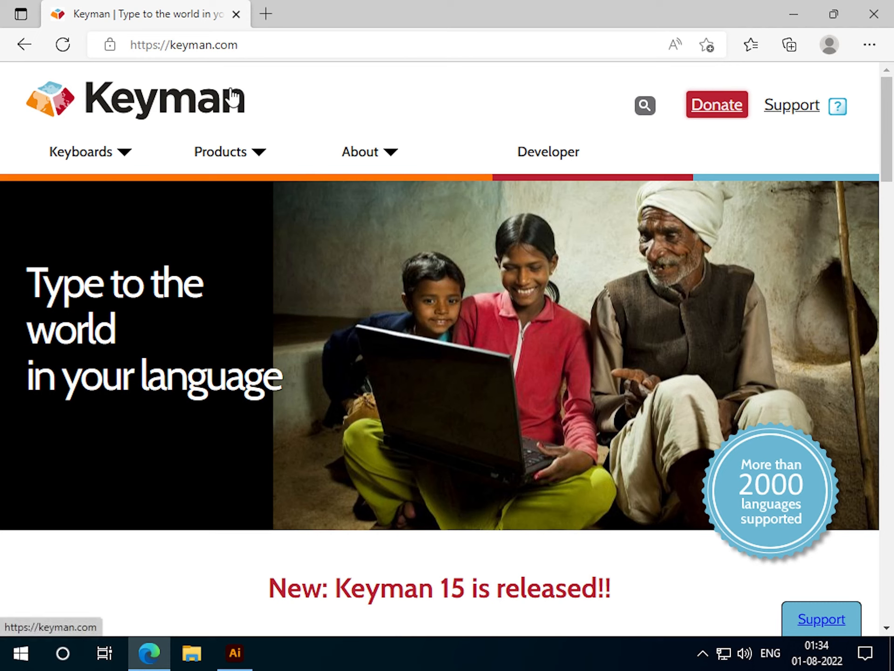
# Open the download page of Keyman 15.0 for Windows.
pyautogui.moveTo(239, 163)
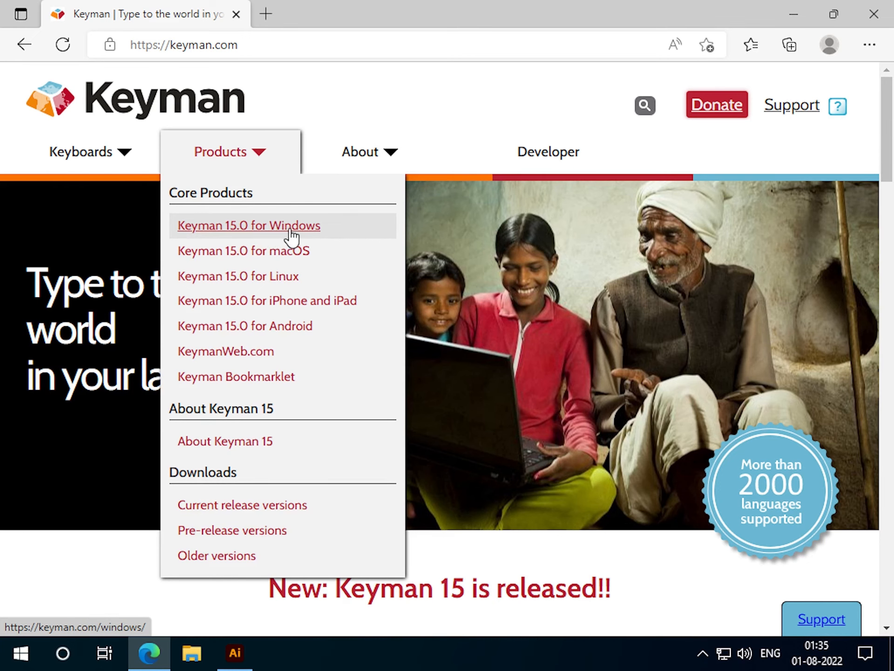
pyautogui.click(301, 232)
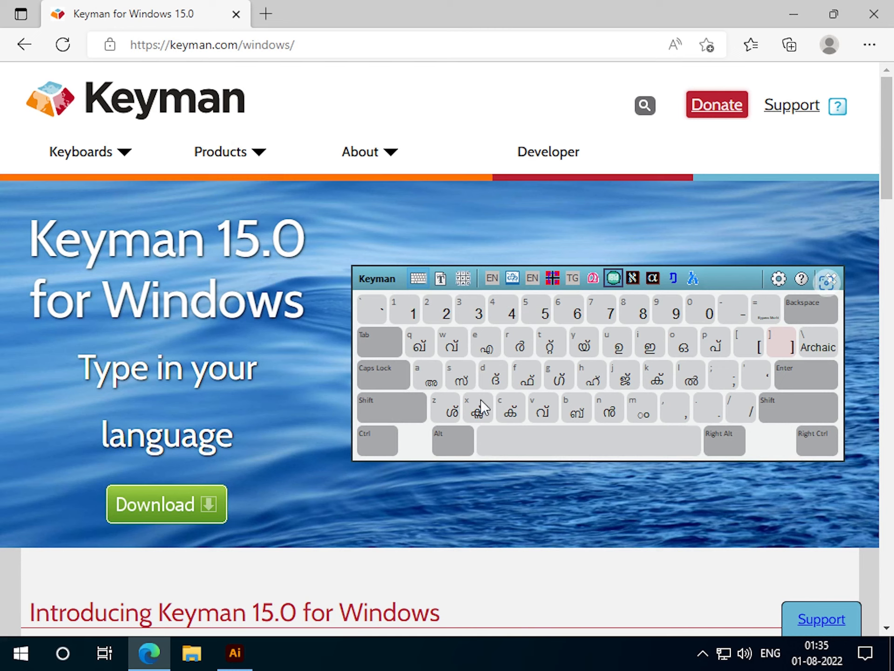
pyautogui.click(180, 513)
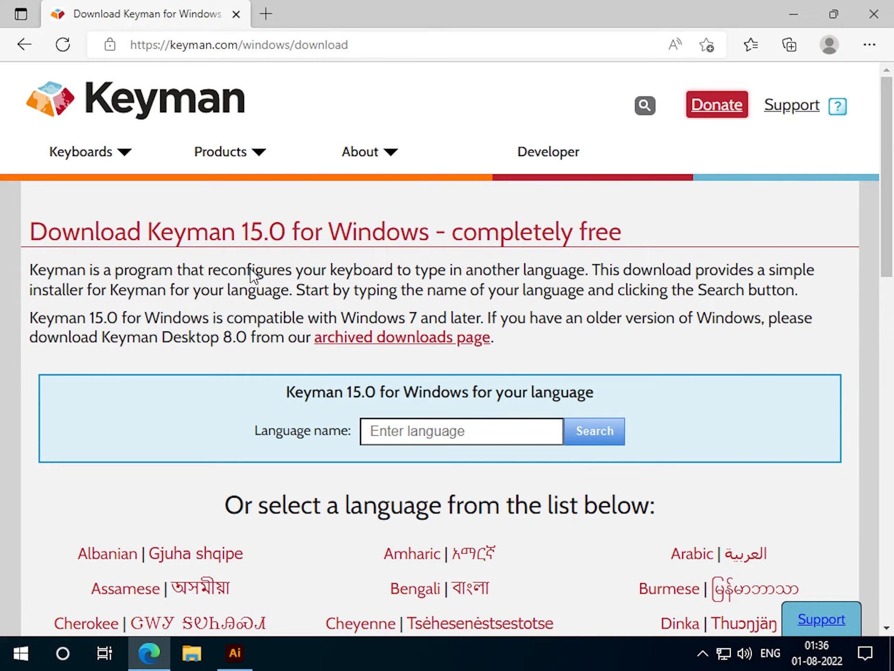
# Download the Keyman for Windows 15.0.267 installer without any keyboards.
pyautogui.scroll(-10, 250, 267)
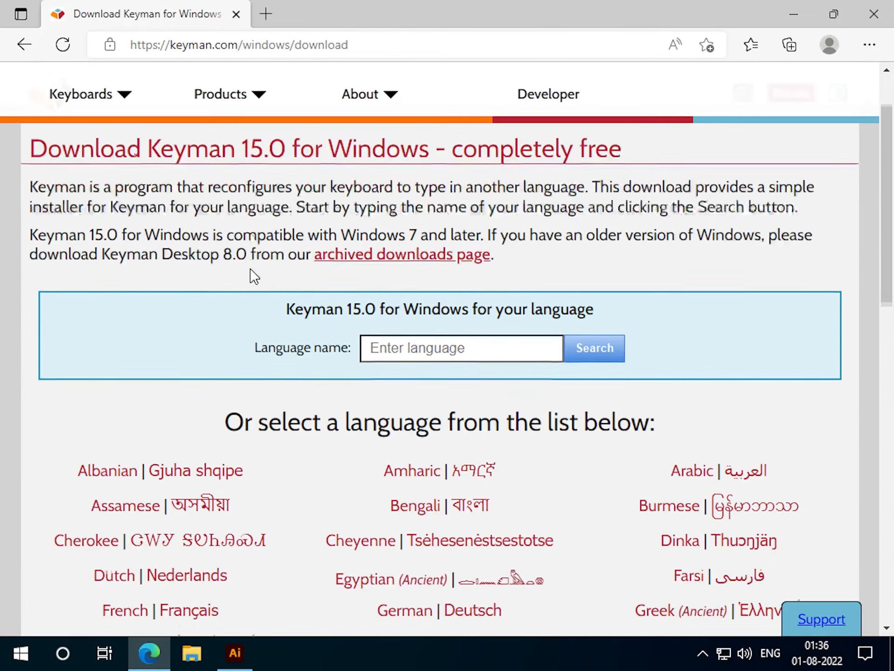
pyautogui.scroll(-6, 251, 278)
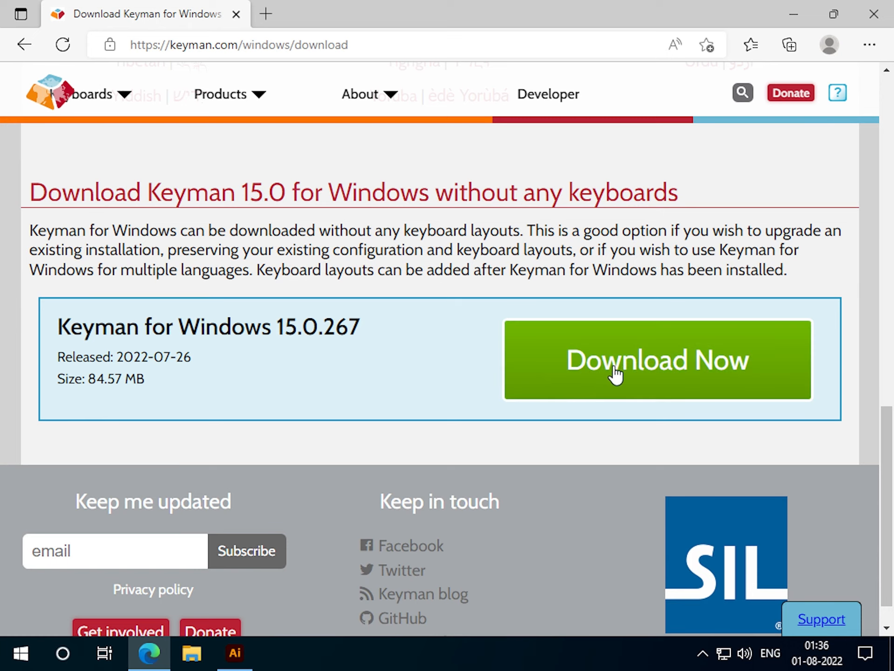
pyautogui.click(637, 368)
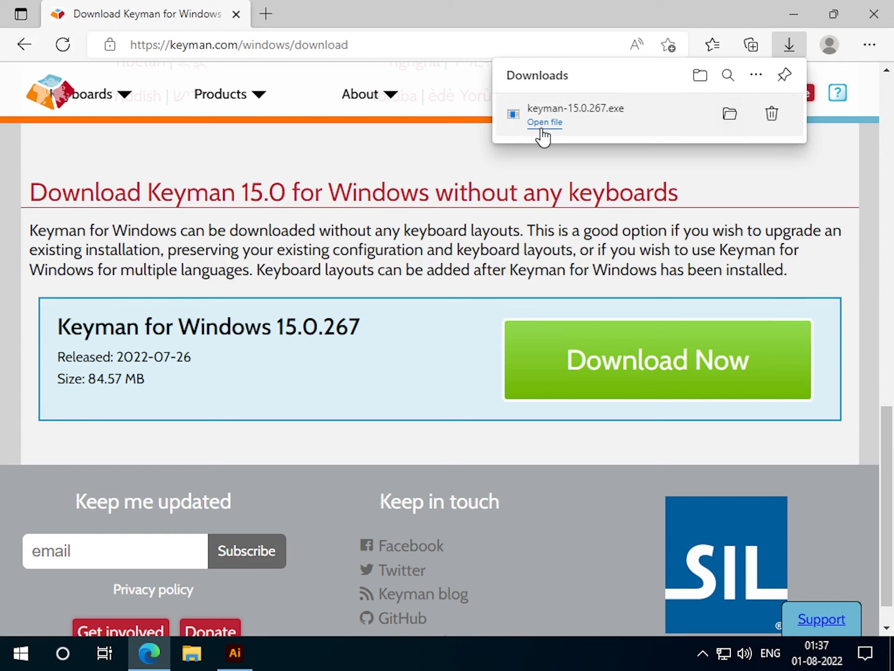
# Run the downloaded keyman-15.0.267.exe, allow it to make changes to the device and install Keyman 15.0.
pyautogui.click(632, 122)
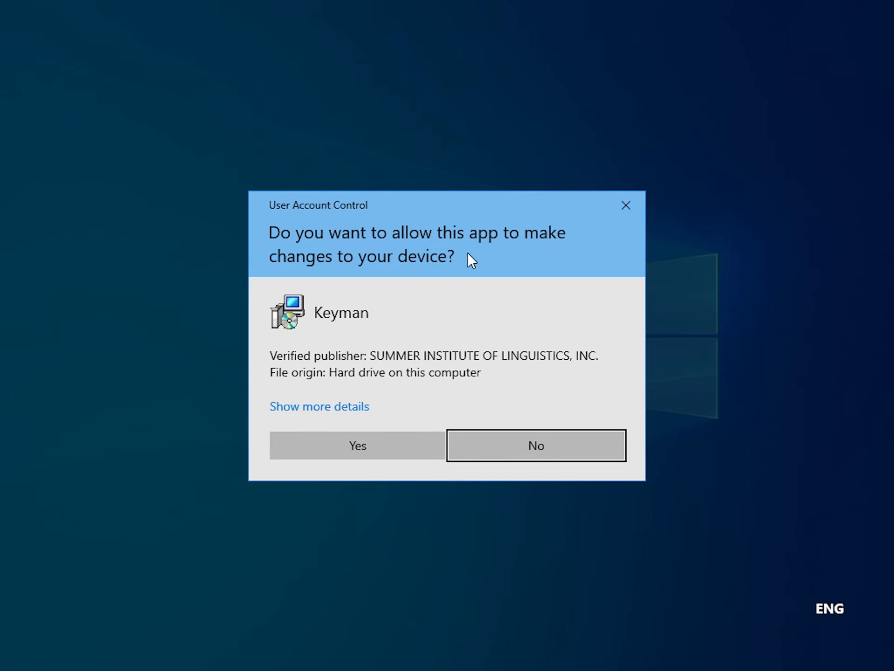
pyautogui.click(359, 445)
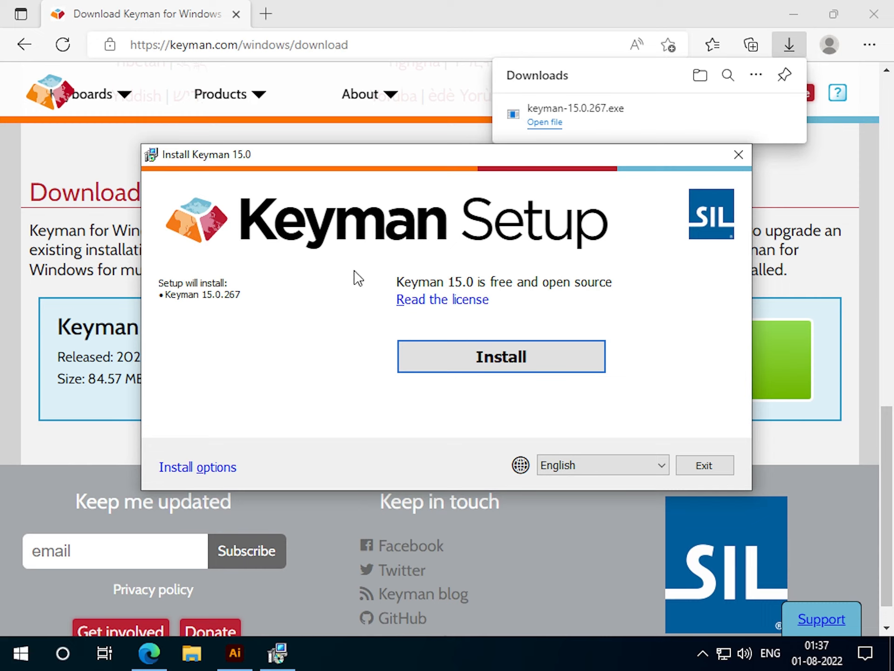
pyautogui.click(478, 362)
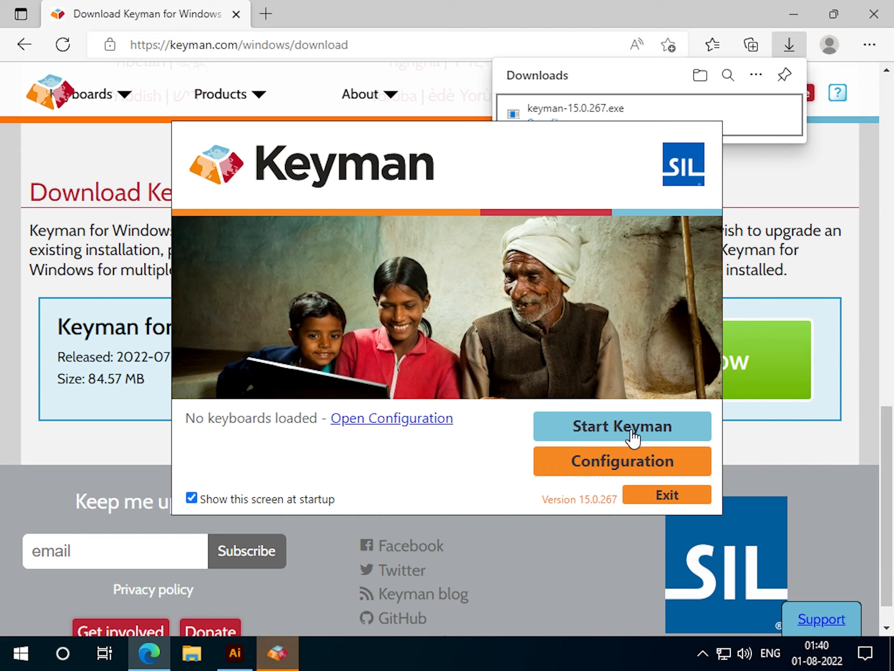
# Install the keyboard file lipighor_ansi_v2_jatiyo from the Downloads folder through the Keyman configuration, allowing the system changes.
pyautogui.click(607, 469)
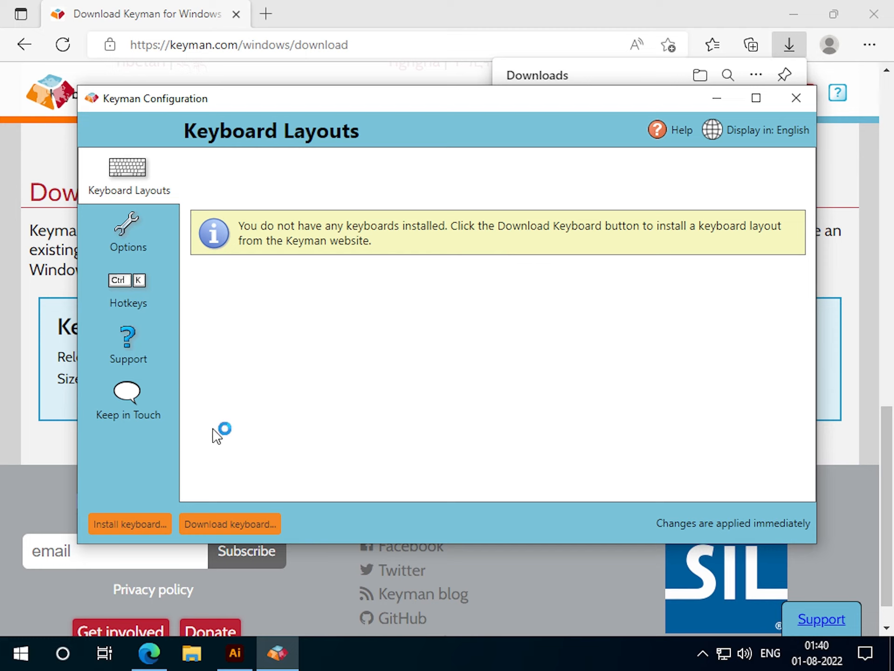
pyautogui.click(127, 526)
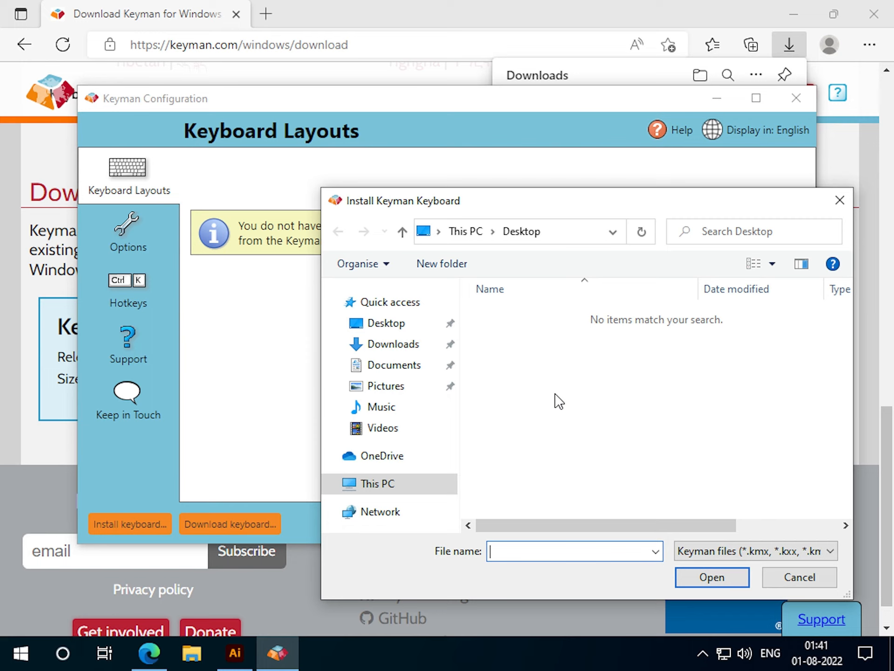
pyautogui.click(387, 347)
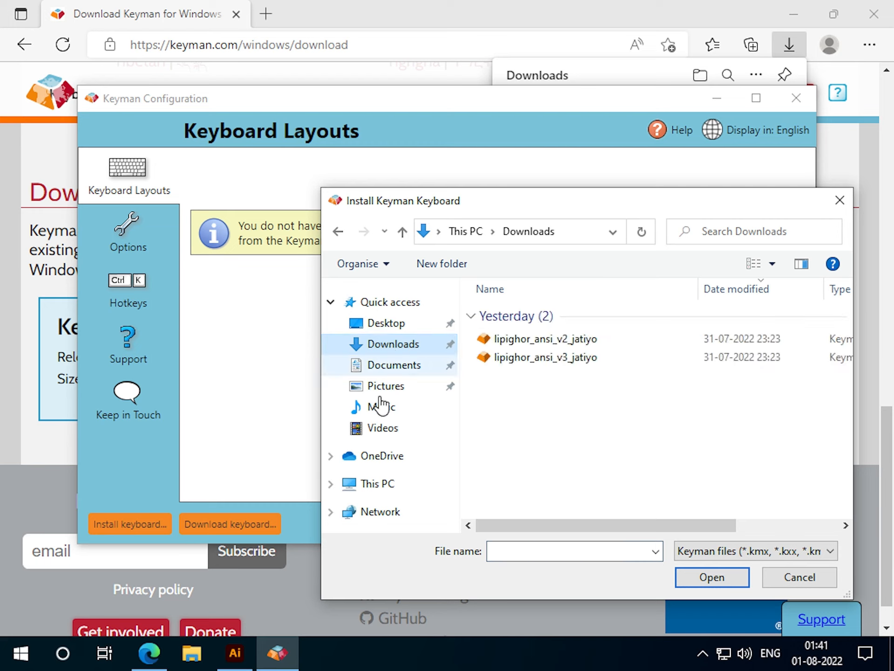
pyautogui.click(553, 345)
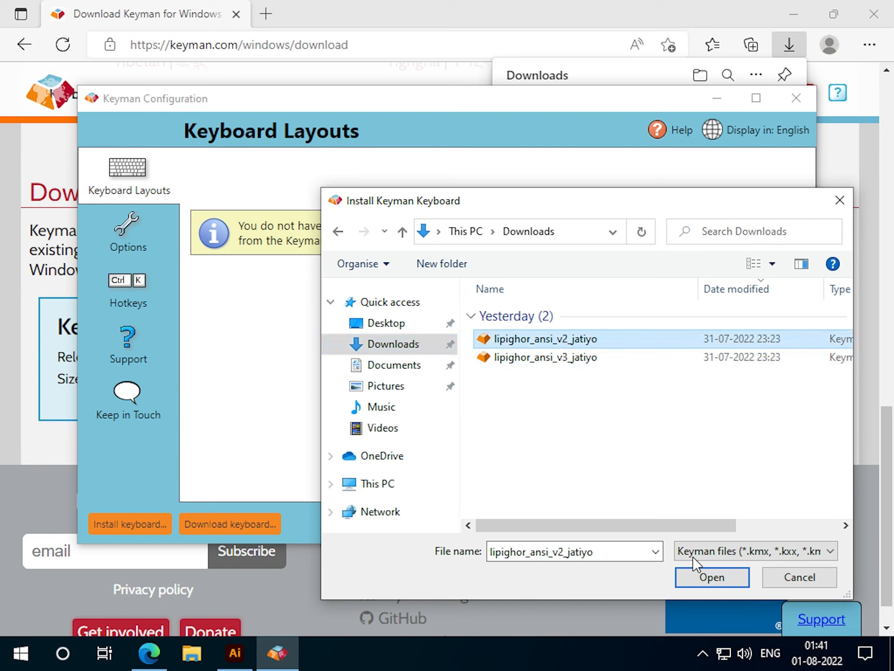
pyautogui.click(710, 577)
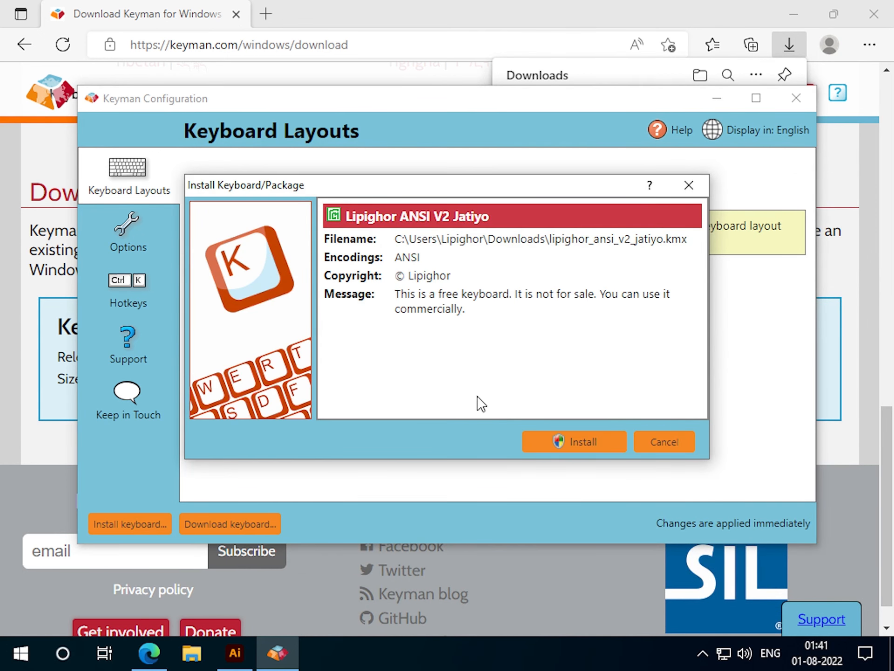
pyautogui.click(561, 436)
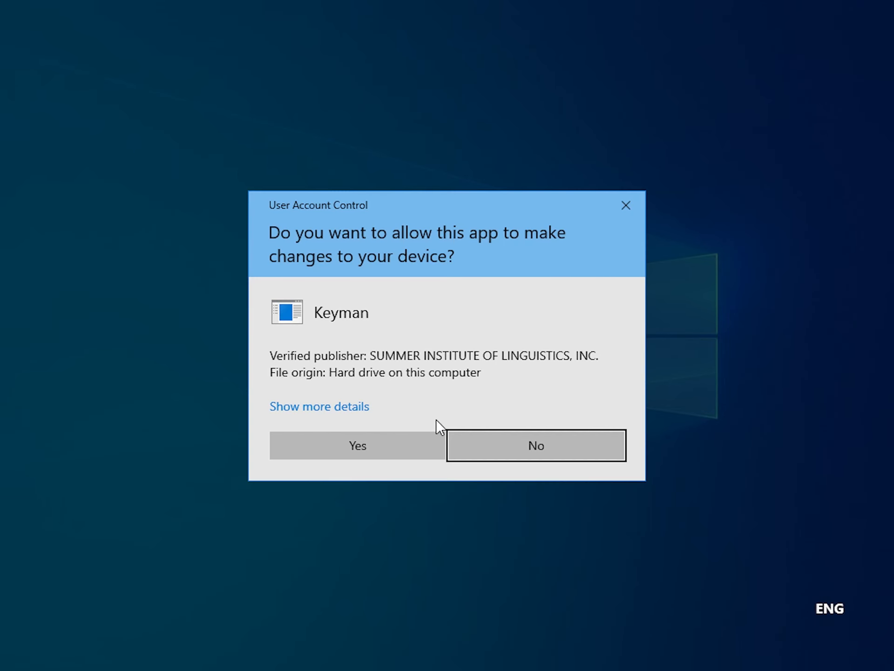
pyautogui.click(390, 446)
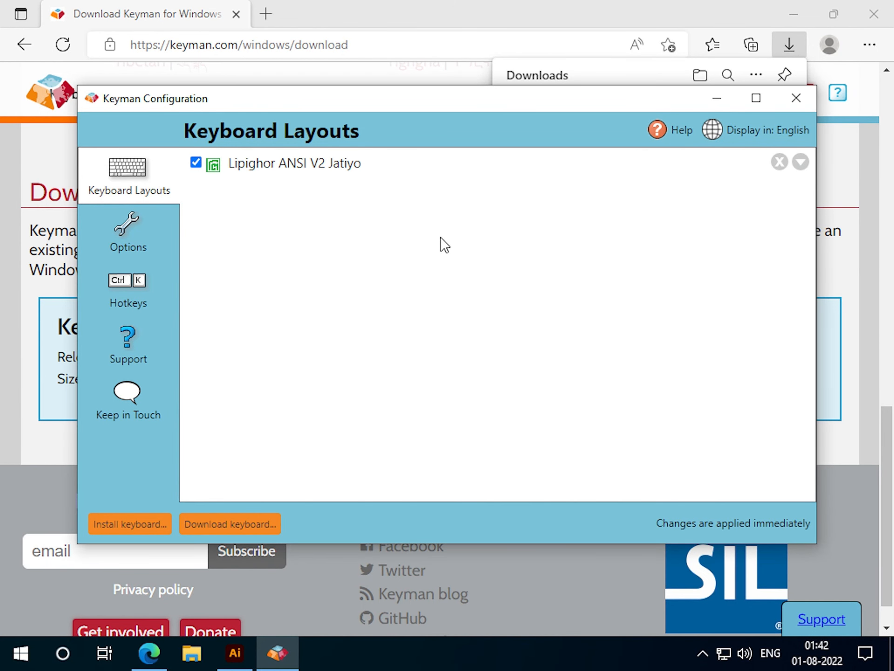
# Install the keyboard file lipighor_ansi_v3_jatiyo from the Downloads folder in Keyman, allowing the system changes.
pyautogui.click(129, 524)
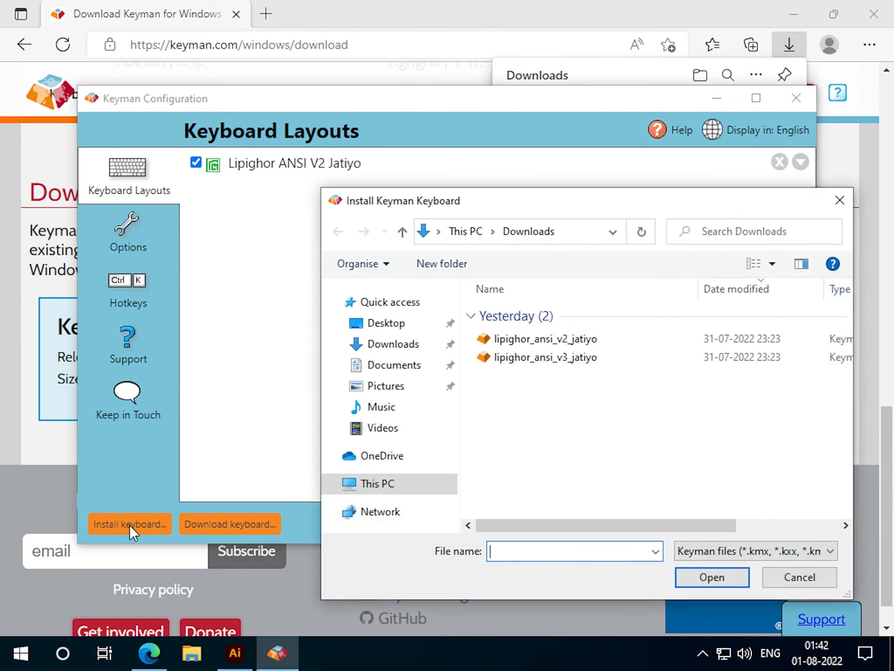
pyautogui.click(546, 366)
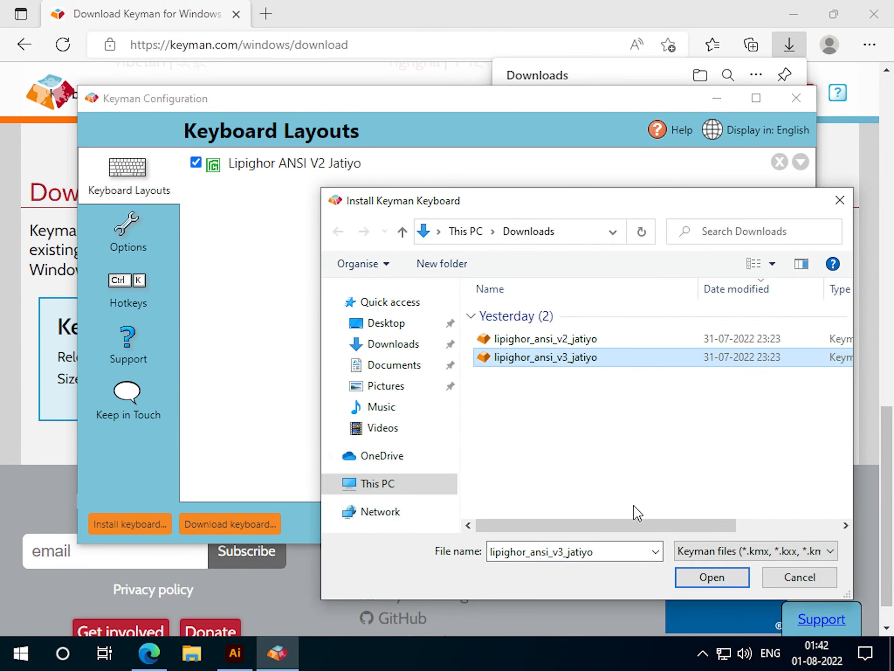
pyautogui.click(704, 580)
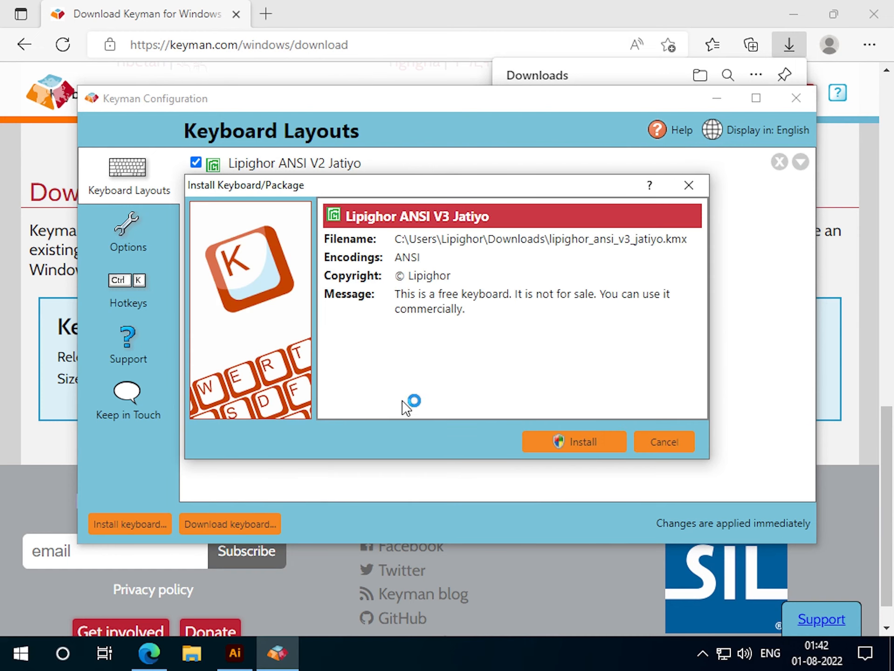
pyautogui.click(559, 443)
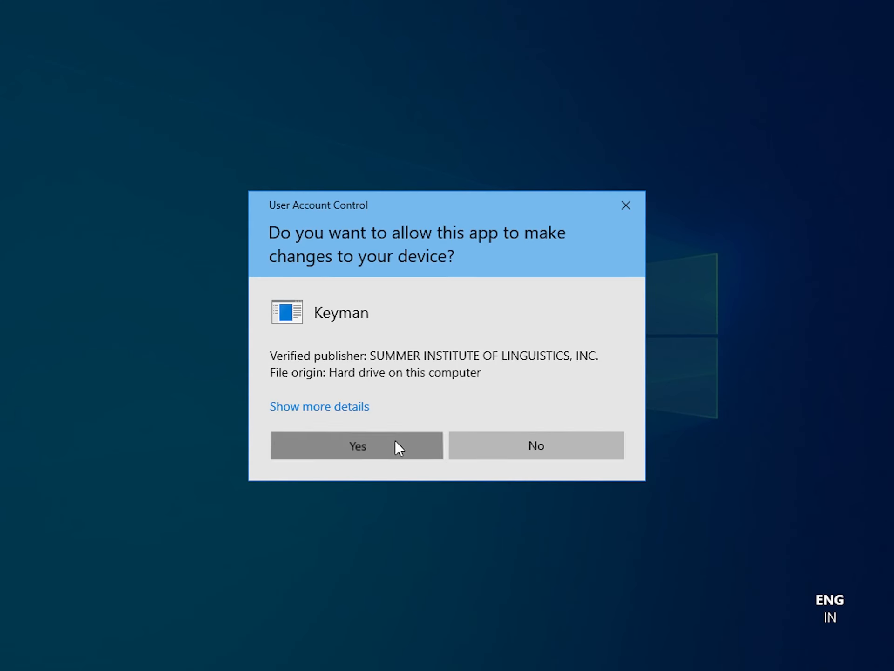
pyautogui.click(395, 441)
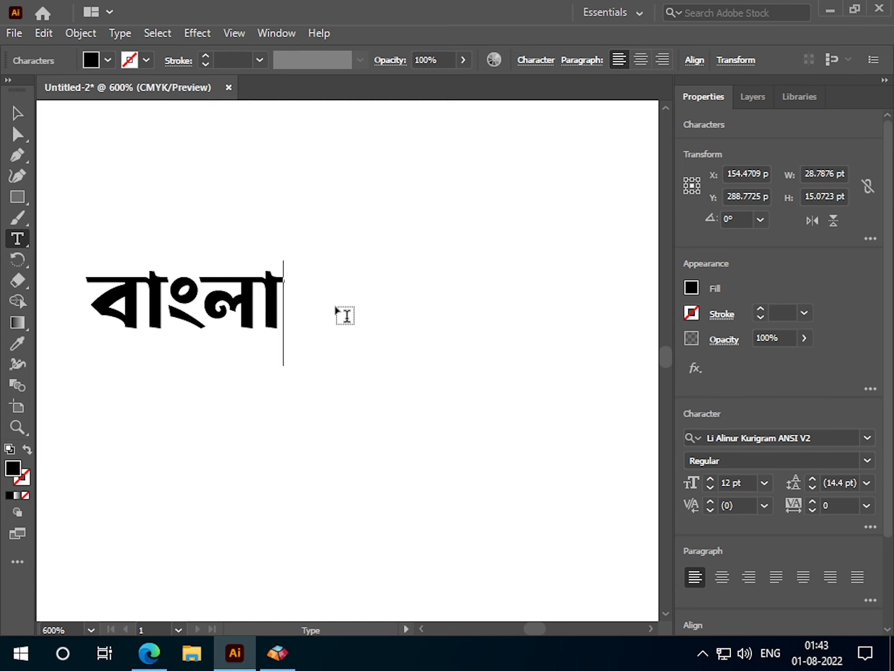
# Close the Keyman configuration to start Keyman, and move its notification icon into the hidden icons.
pyautogui.click(278, 654)
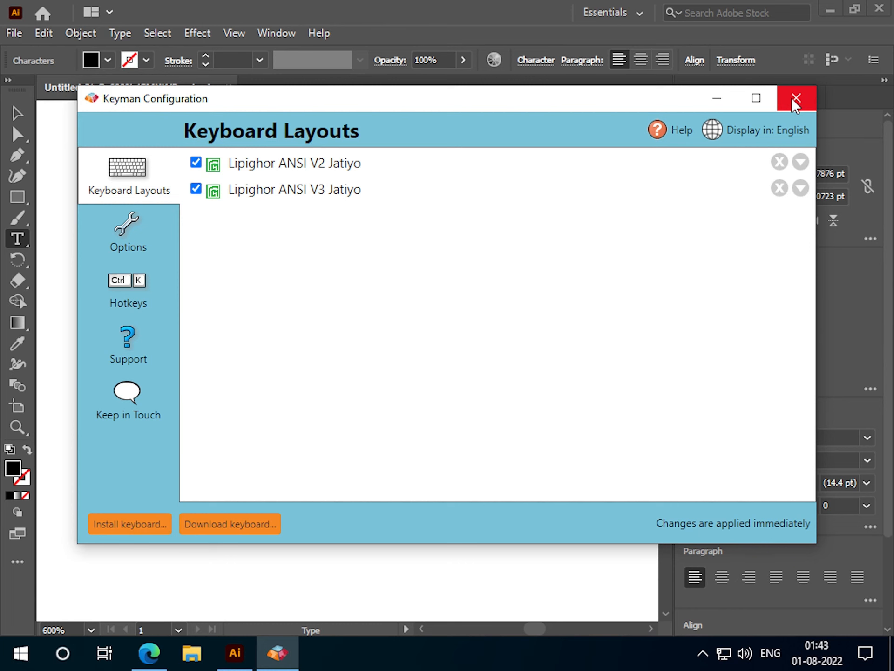
pyautogui.click(795, 99)
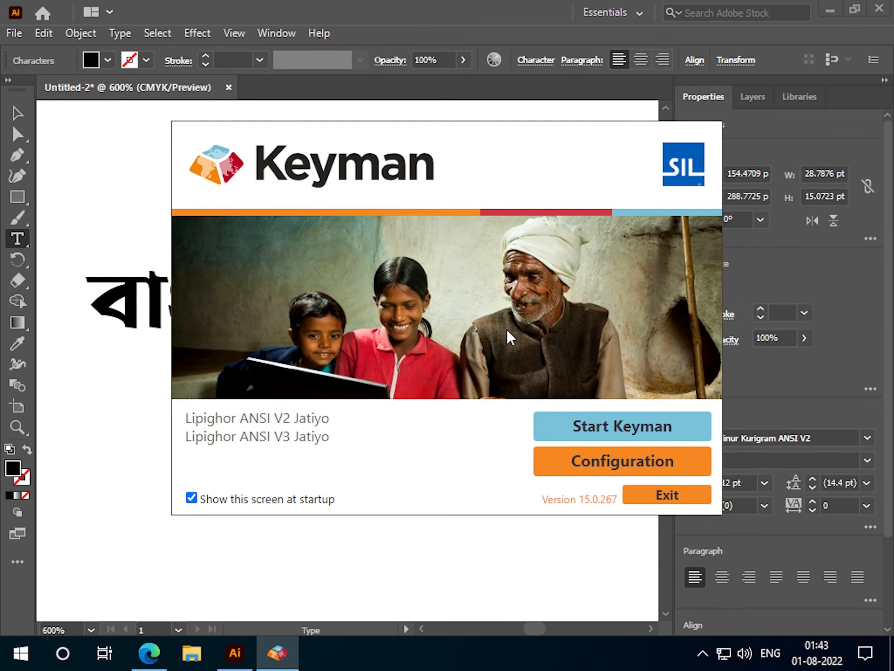
pyautogui.click(601, 428)
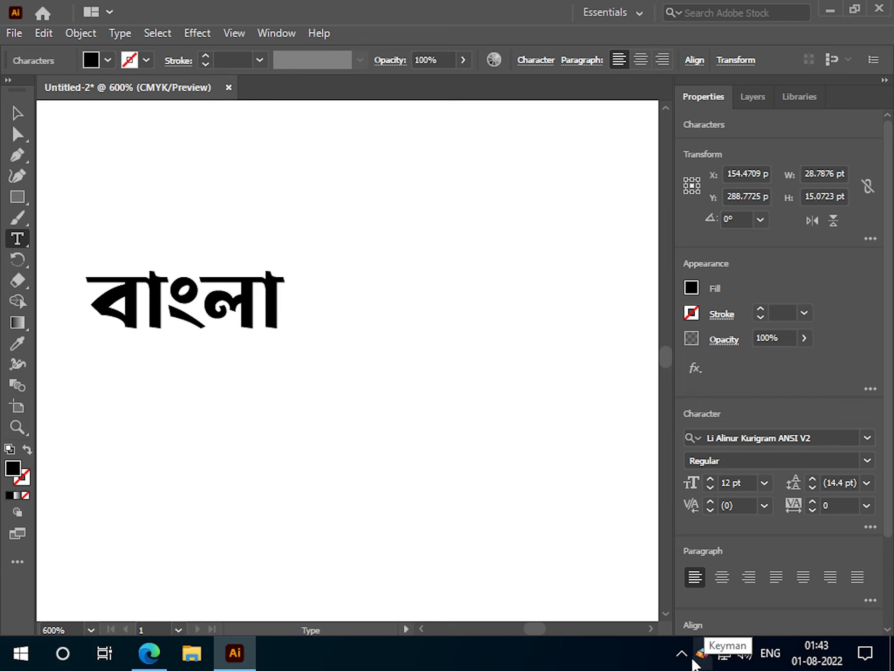
pyautogui.moveTo(704, 657); pyautogui.dragTo(705, 624)
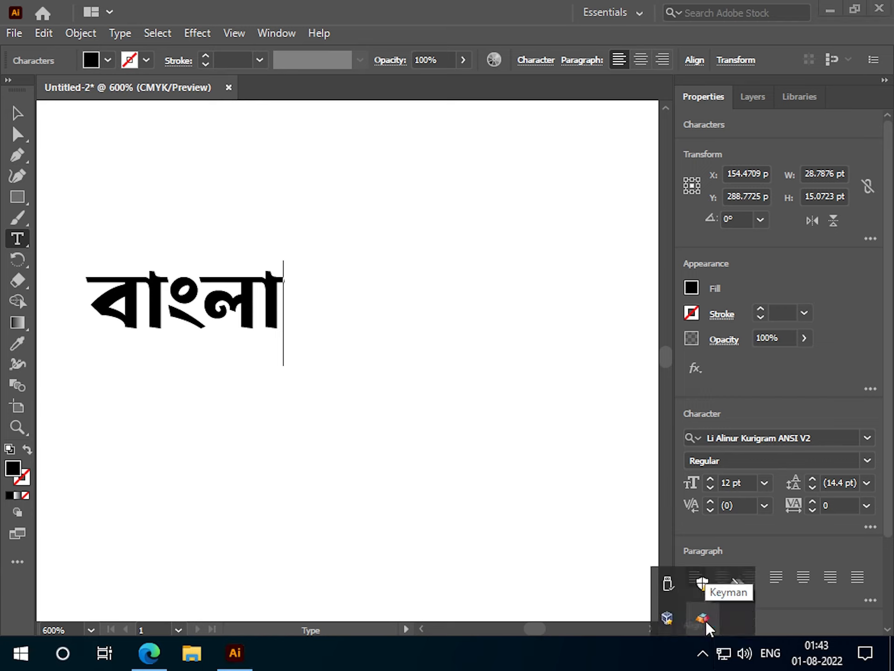
# Check the installed version on the Support page and the keyboard layouts in the Keyman configuration, then close it.
pyautogui.click(705, 616)
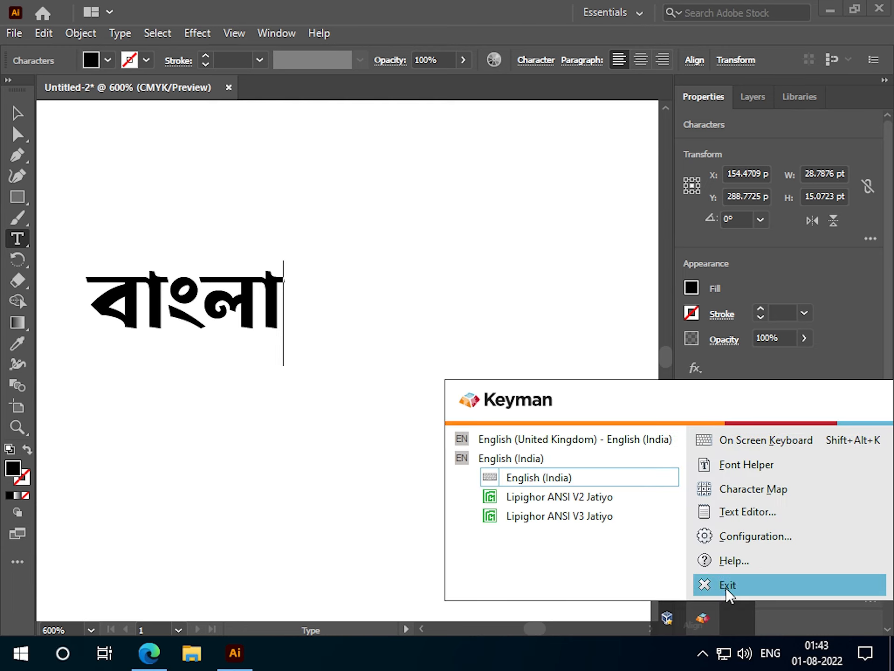
pyautogui.click(757, 546)
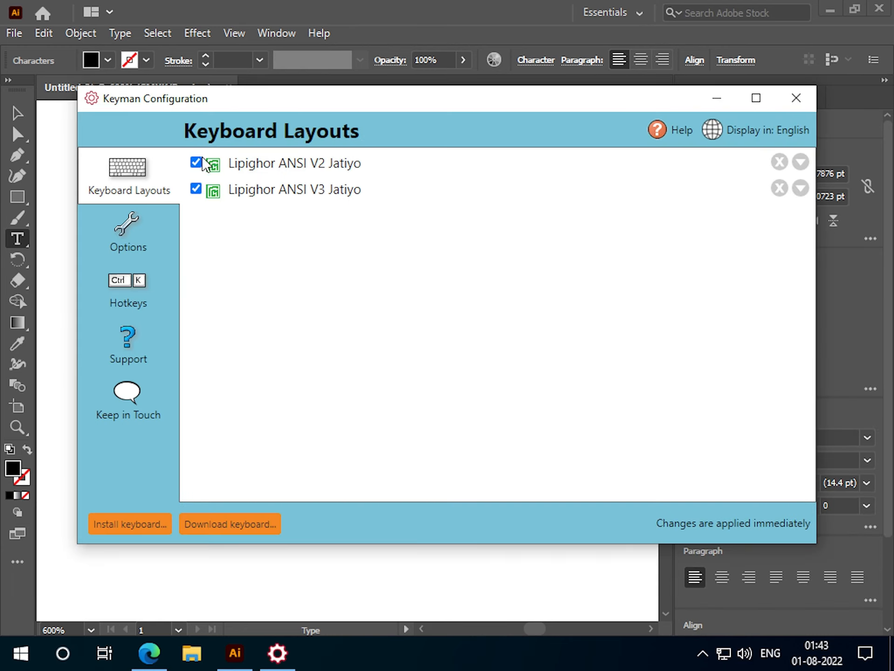
pyautogui.click(147, 345)
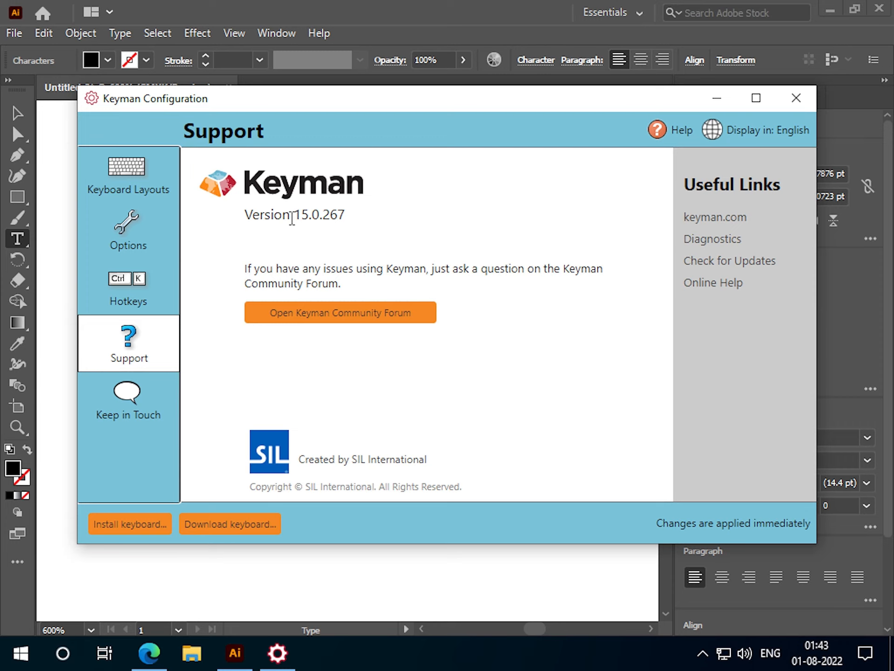
pyautogui.moveTo(292, 217); pyautogui.dragTo(365, 223)
pyautogui.click(367, 222)
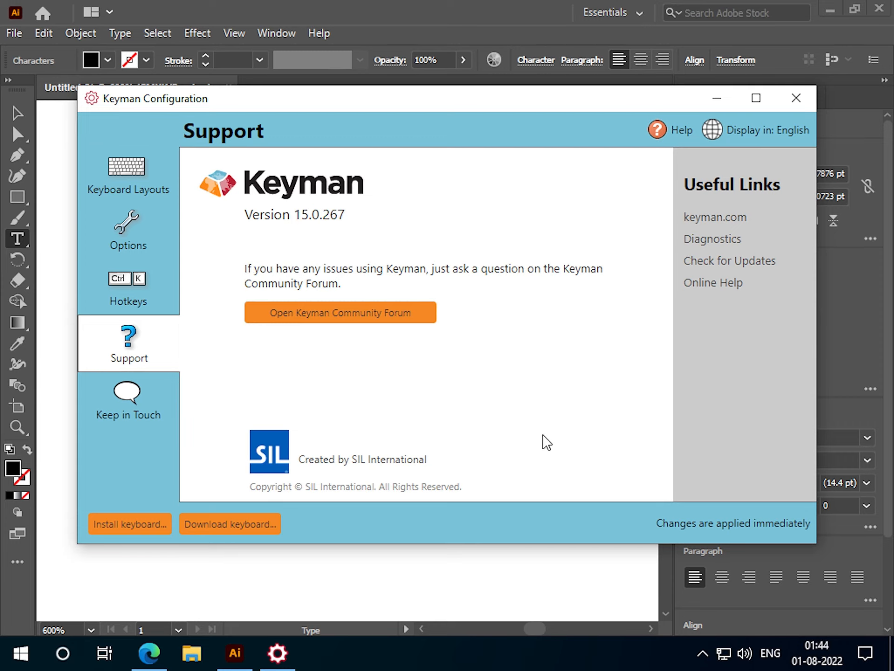
pyautogui.click(121, 186)
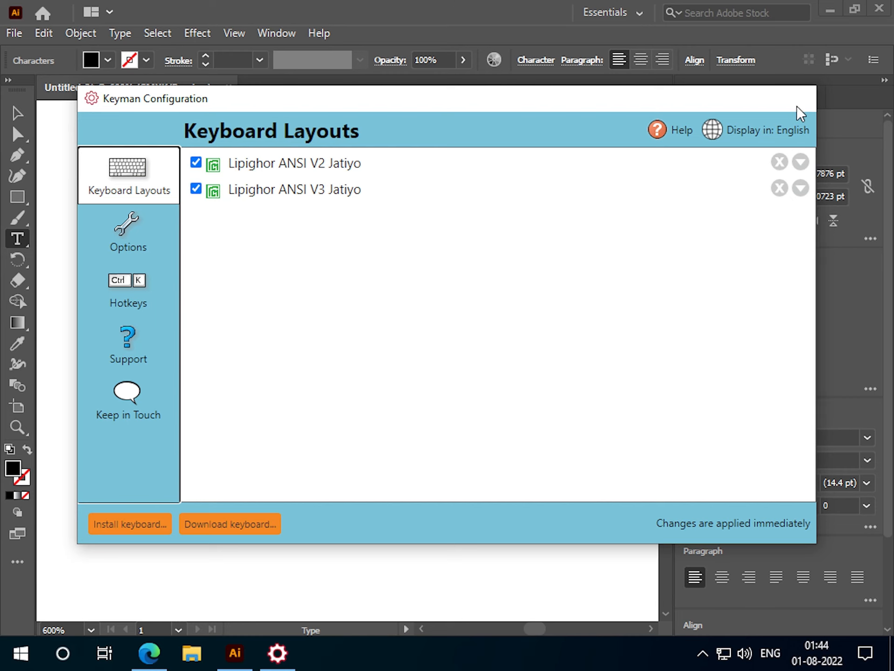
pyautogui.click(802, 98)
# Activate the Lipighor ANSI V2 Jatiyo keyboard in Keyman.
pyautogui.click(702, 654)
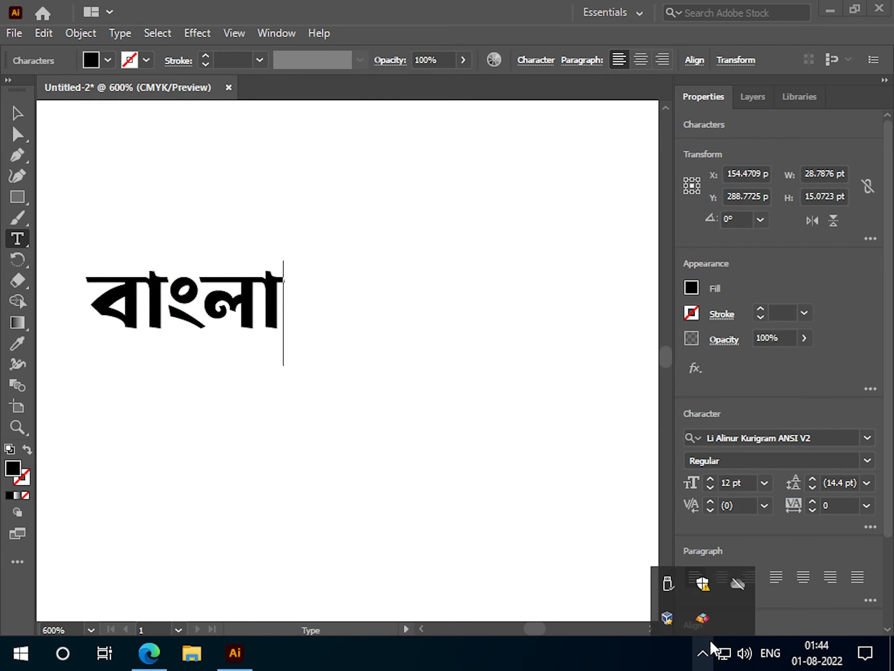
pyautogui.click(700, 619)
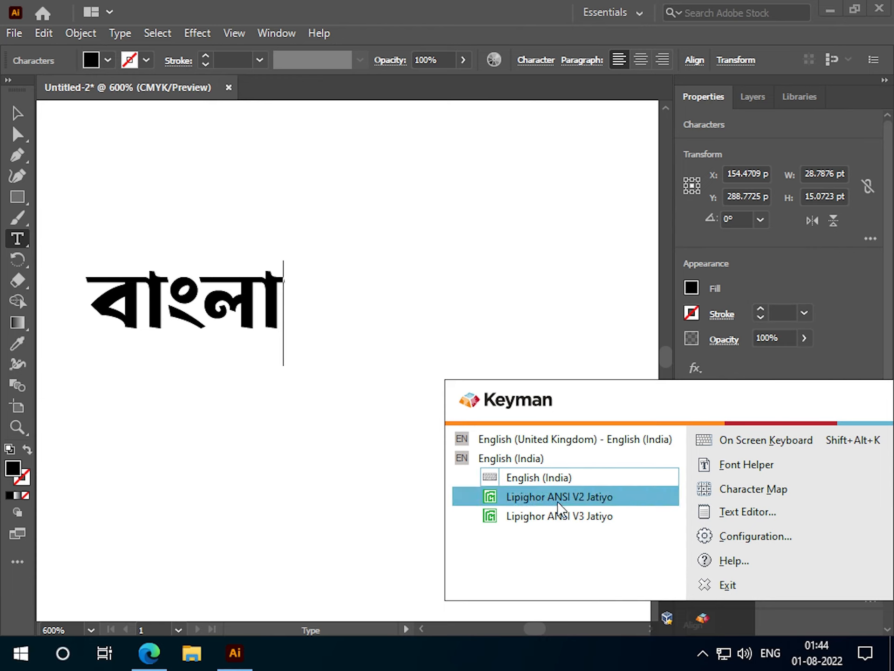
pyautogui.click(588, 504)
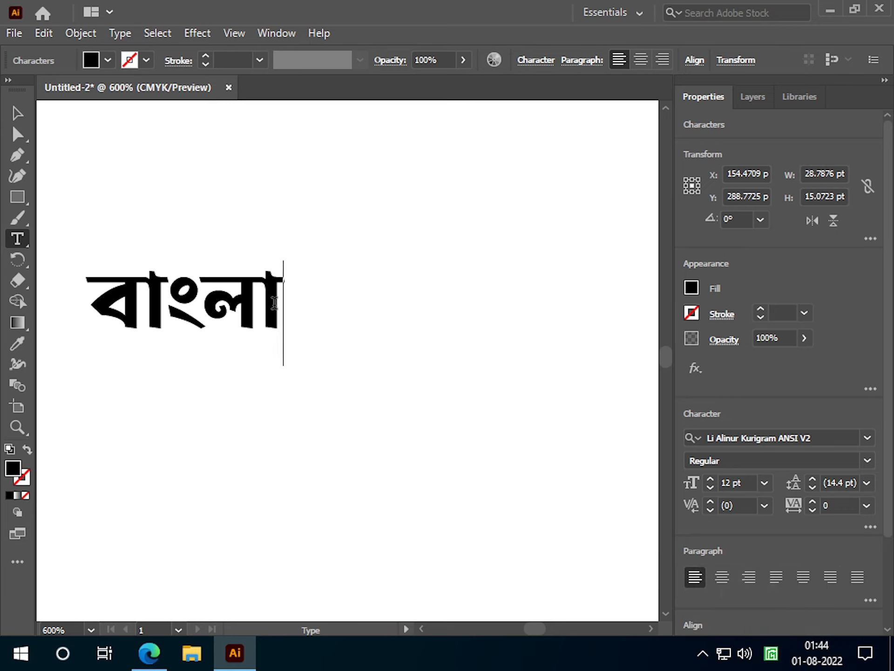
# Replace the existing text on the artboard with "বাংলা যুক্তাক্ষর".
pyautogui.hotkey('ctrl', 'a')
pyautogui.press('BackSpace')
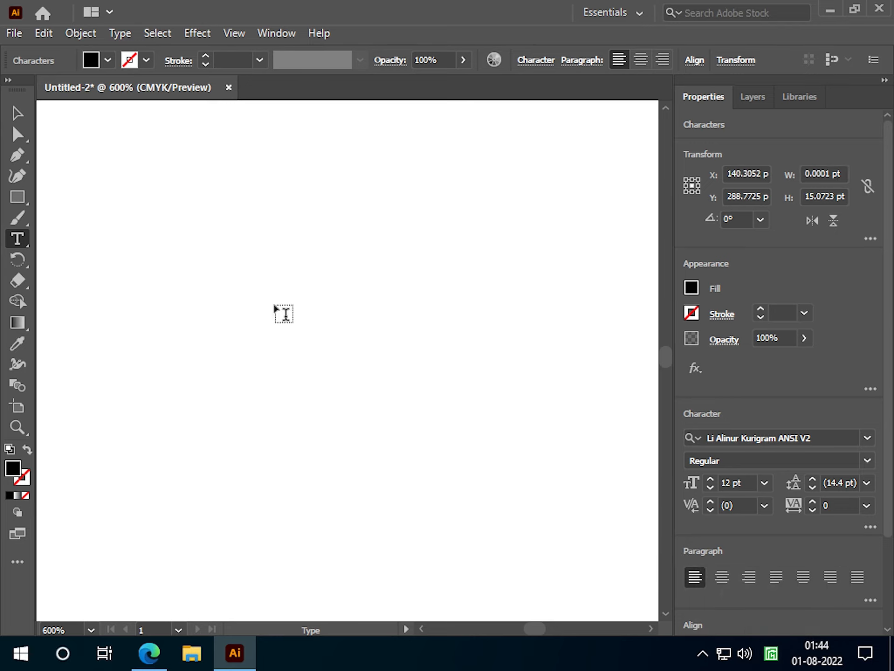
pyautogui.write('বাং')
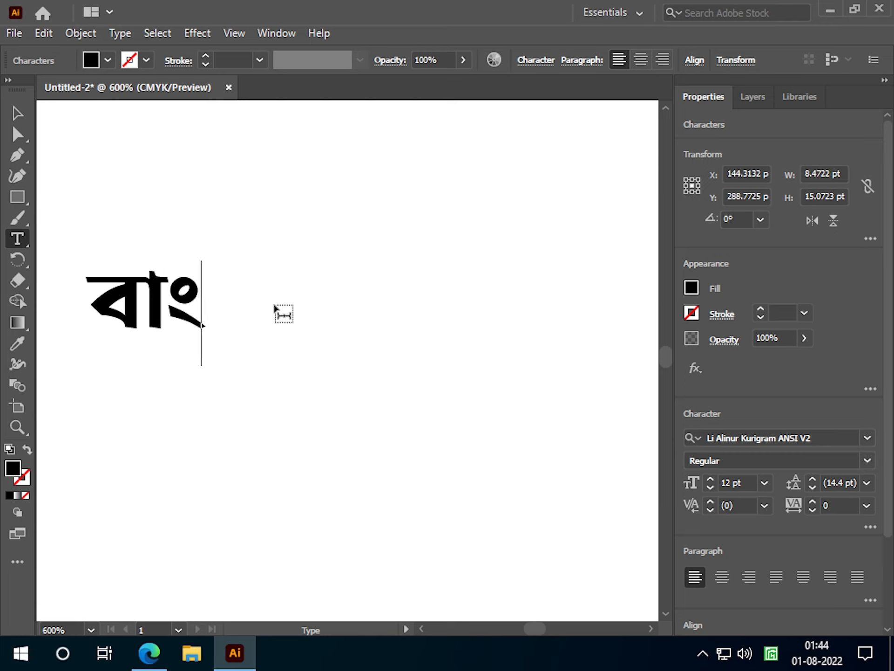
pyautogui.write('লা')
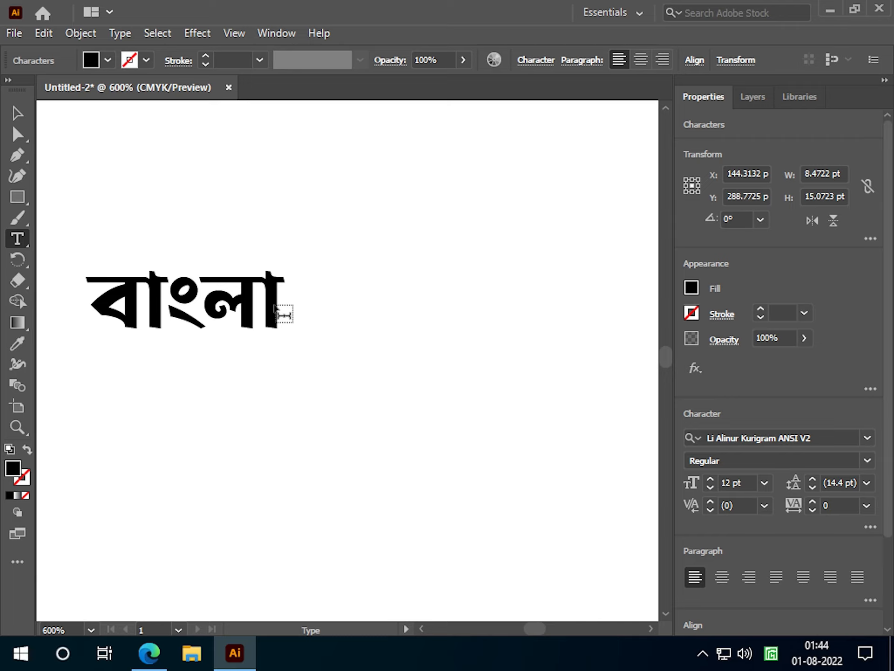
pyautogui.write('যু')
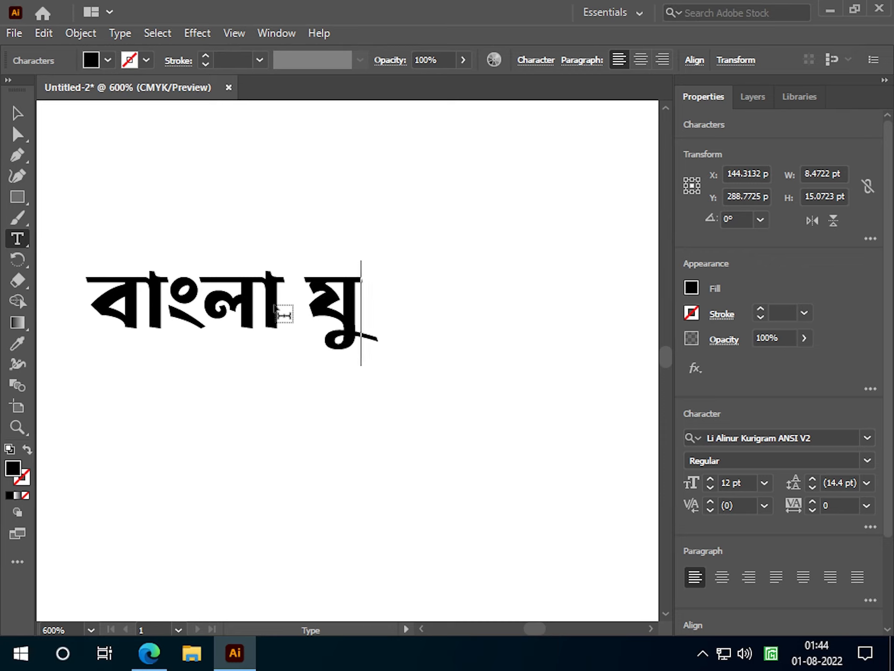
pyautogui.write('ক্ত')
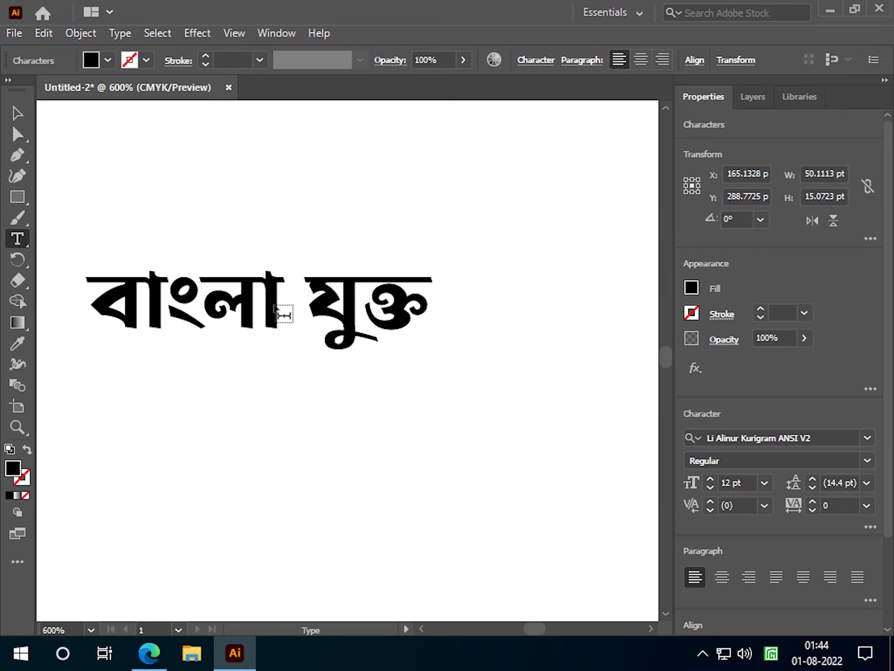
pyautogui.write('াক্ষ')
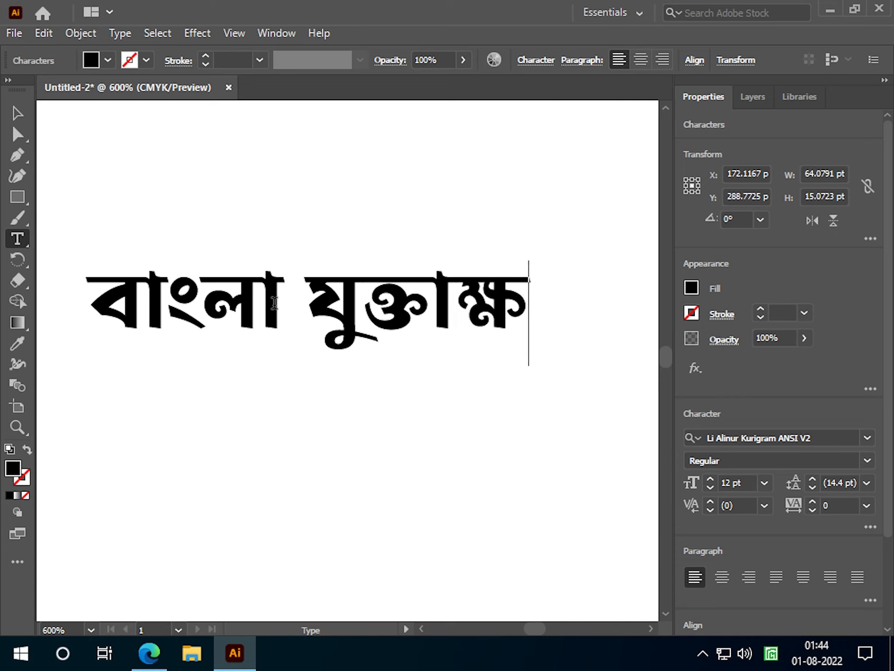
pyautogui.write('র')
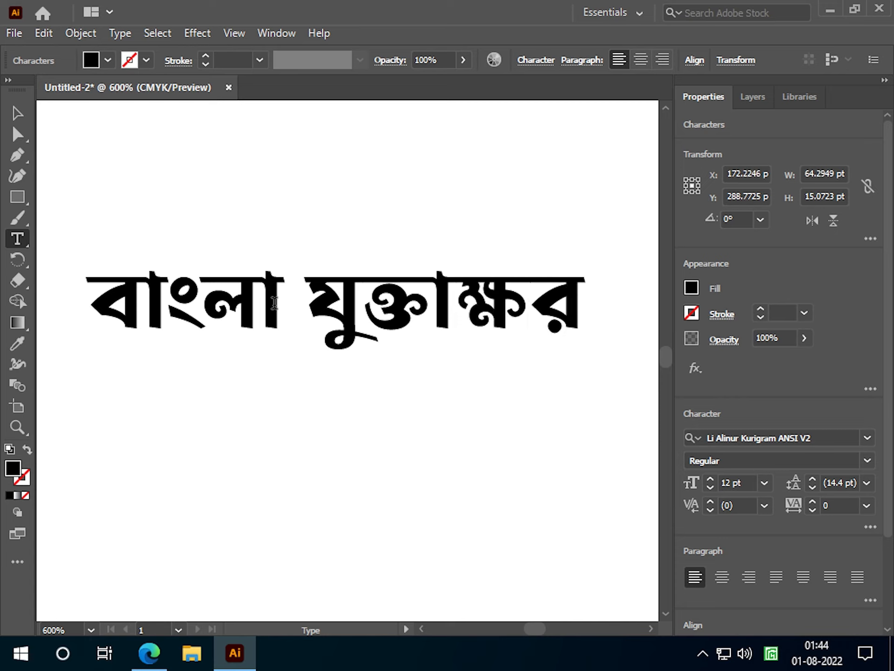